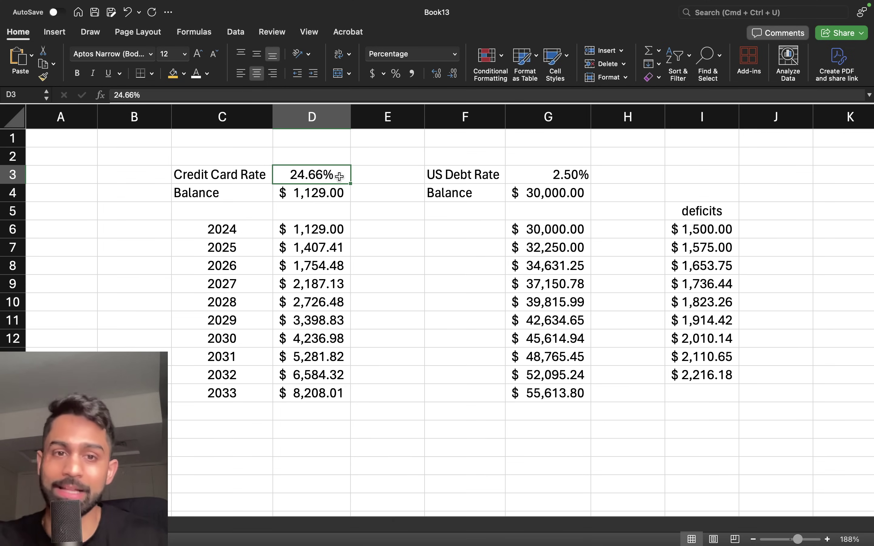
Step: Review the credit card rate, the balance, and the yearly balances for 2024 to 2033 in C3:D15
{"action": "left_click_drag", "start_coordinate": [326, 194], "coordinate": [180, 192]}
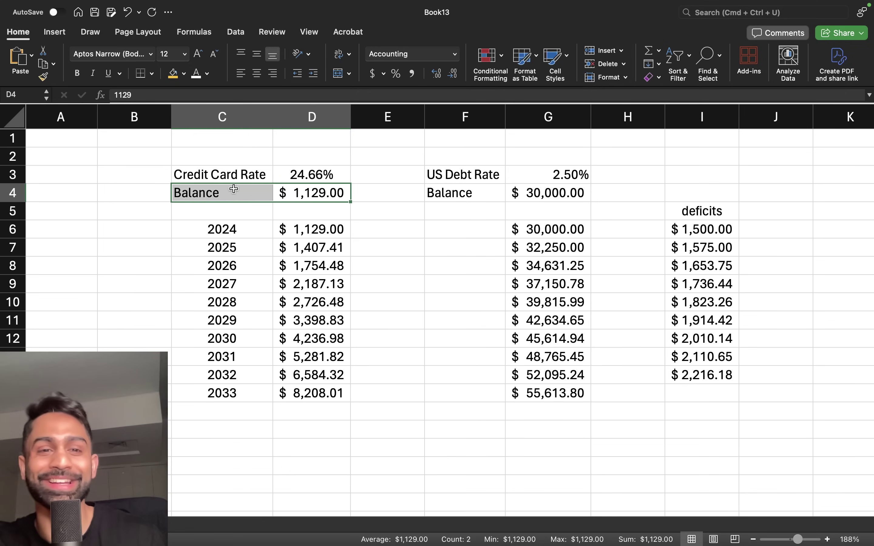
{"action": "left_click_drag", "start_coordinate": [231, 230], "coordinate": [296, 383]}
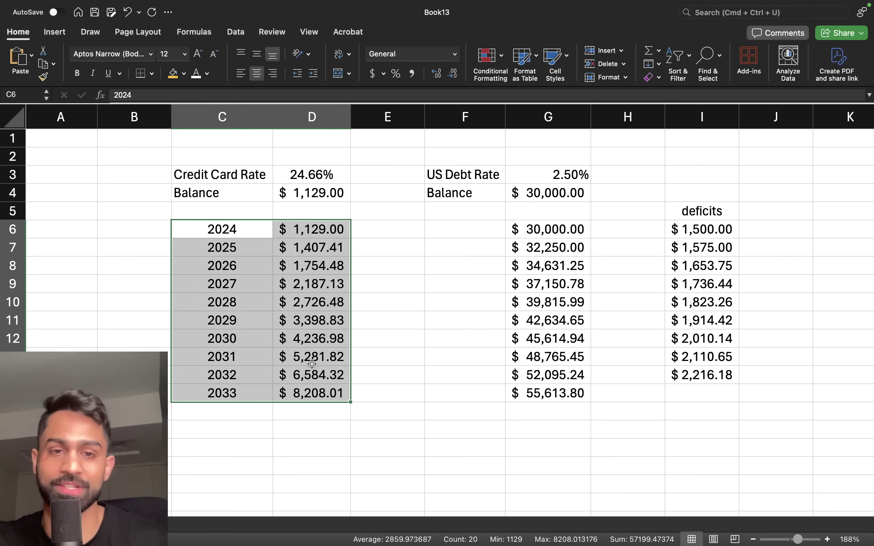
{"action": "left_click_drag", "start_coordinate": [315, 234], "coordinate": [317, 392]}
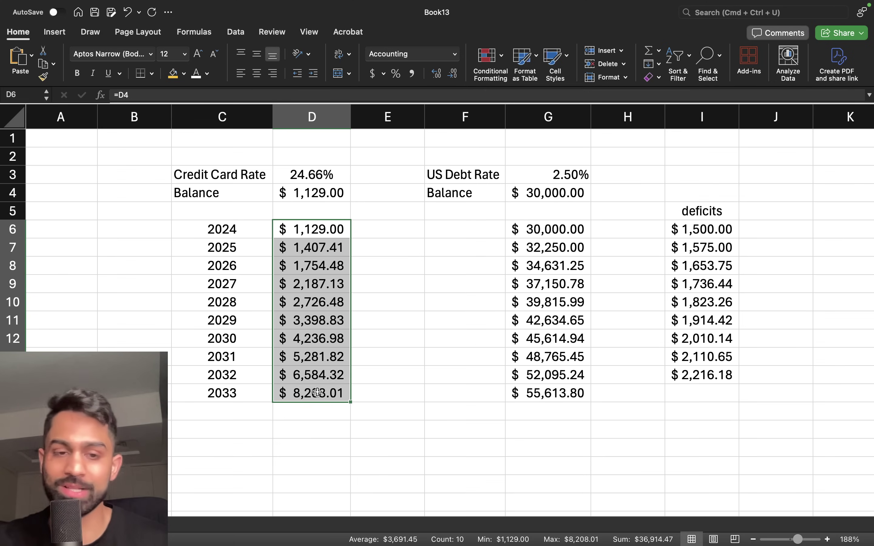
{"action": "left_click_drag", "start_coordinate": [234, 394], "coordinate": [300, 230]}
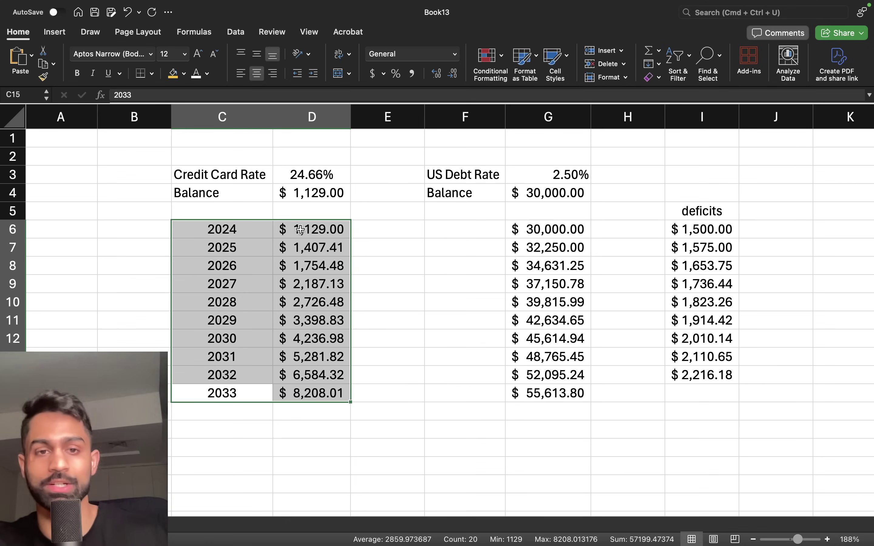
{"action": "left_click_drag", "start_coordinate": [300, 230], "coordinate": [242, 392]}
{"action": "left_click", "coordinate": [320, 170]}
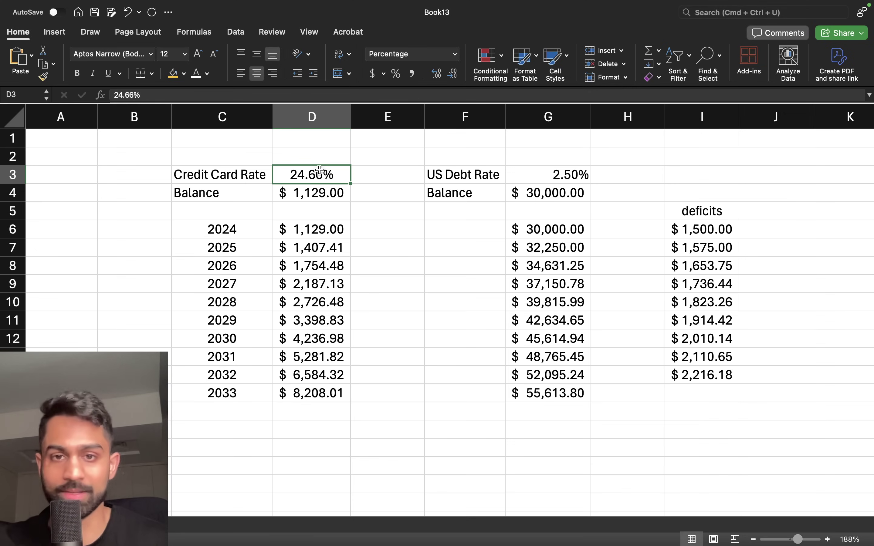
Step: Examine the US debt projection in F3:I15, including the yearly deficits in column I and the debt balances in column G
{"action": "left_click_drag", "start_coordinate": [469, 176], "coordinate": [691, 389]}
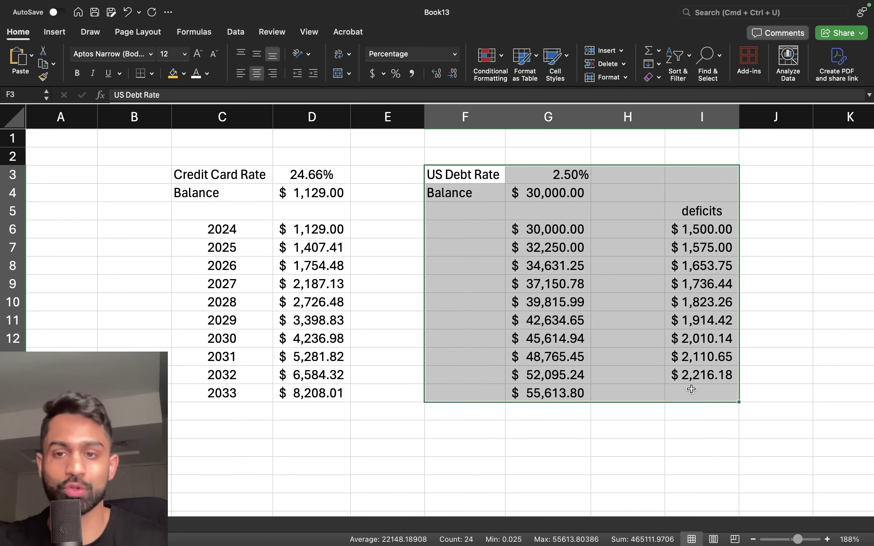
{"action": "left_click", "coordinate": [697, 318]}
{"action": "left_click_drag", "start_coordinate": [696, 229], "coordinate": [696, 381]}
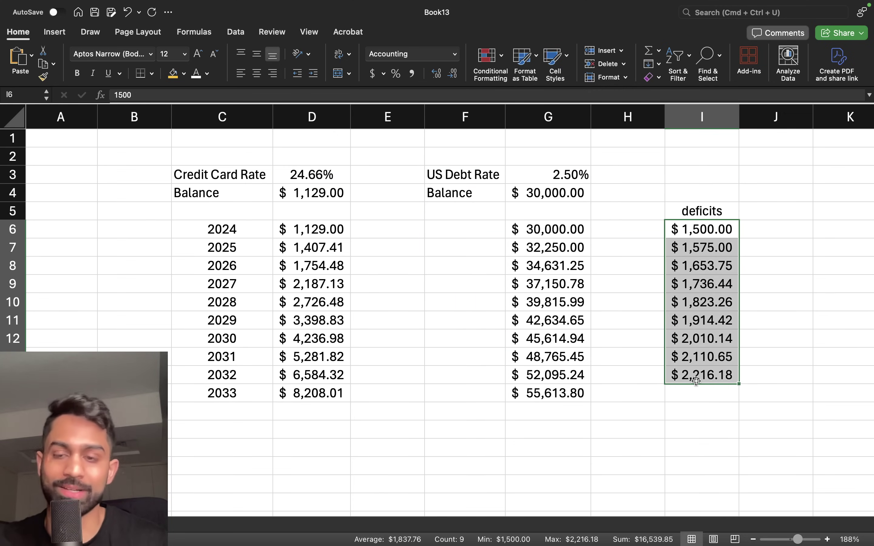
{"action": "left_click", "coordinate": [717, 231]}
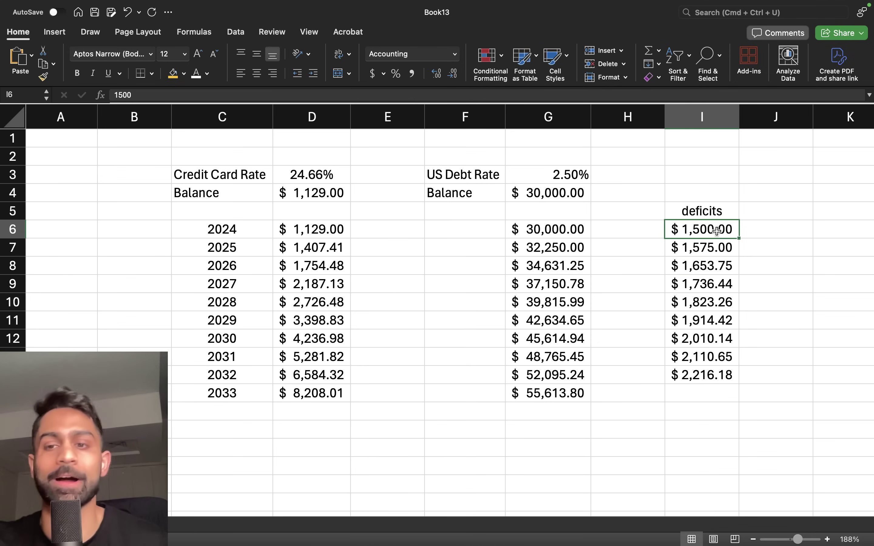
{"action": "left_click_drag", "start_coordinate": [716, 231], "coordinate": [720, 375]}
{"action": "left_click", "coordinate": [713, 377]}
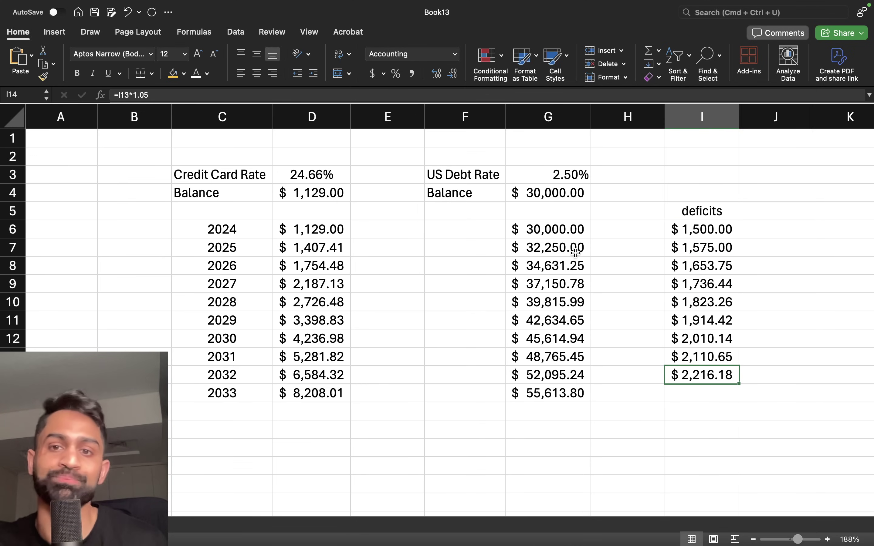
{"action": "left_click_drag", "start_coordinate": [569, 240], "coordinate": [564, 391]}
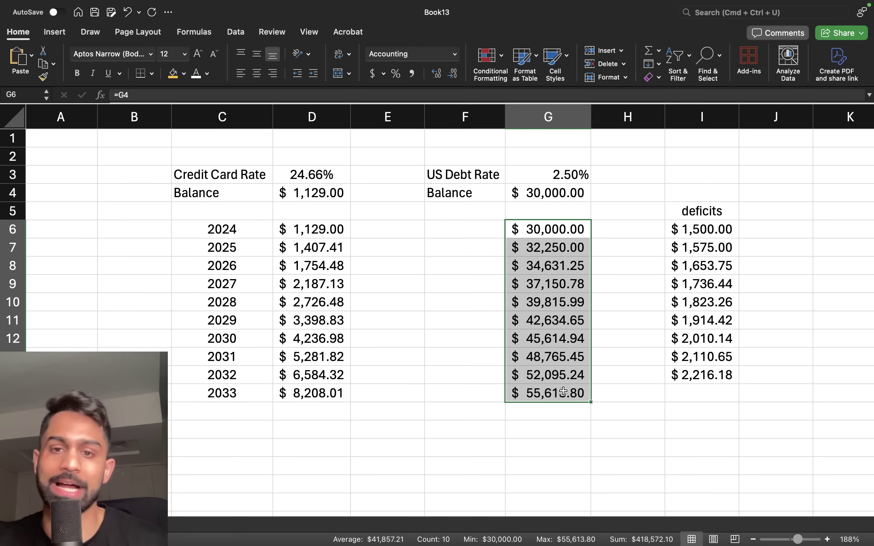
{"action": "left_click", "coordinate": [563, 391]}
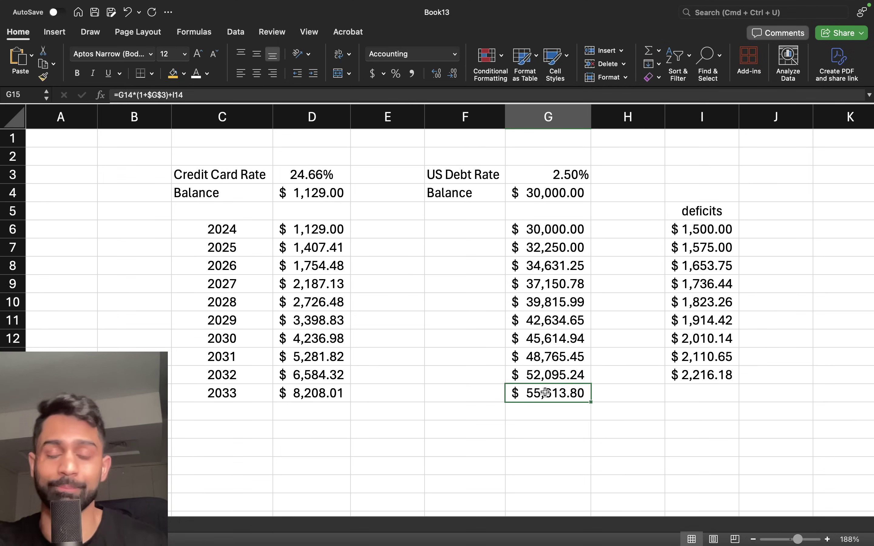
Step: Enter the formula =(30*1.02)^10 in cell G17, below the US debt balances
{"action": "left_click", "coordinate": [547, 411]}
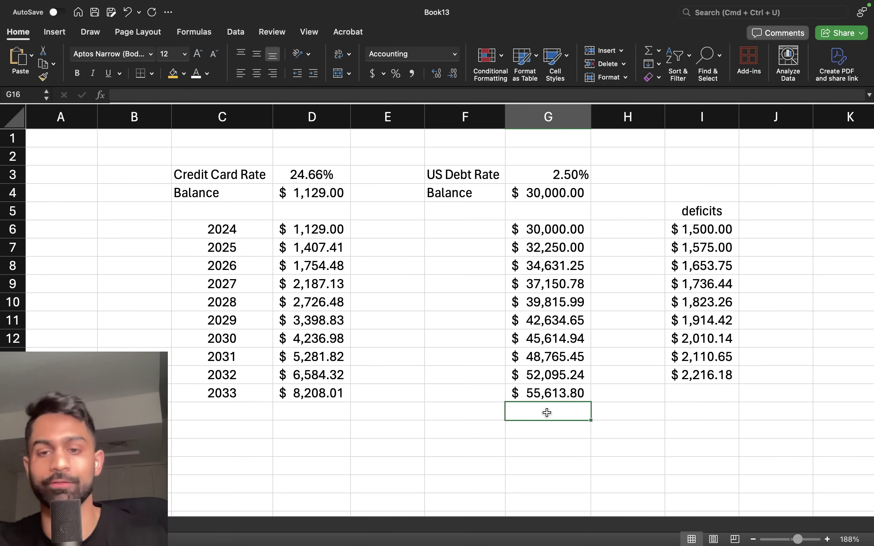
{"action": "left_click", "coordinate": [549, 430]}
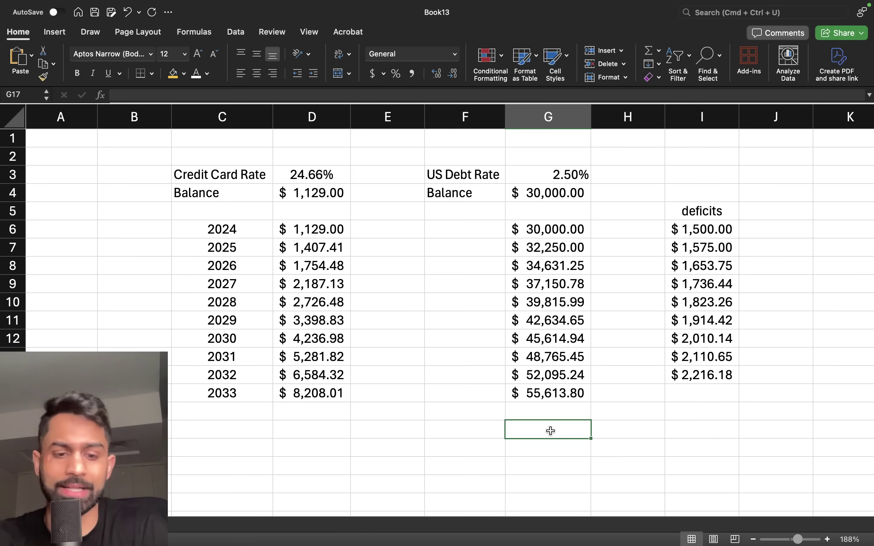
{"action": "type", "text": "=30*1.02"}
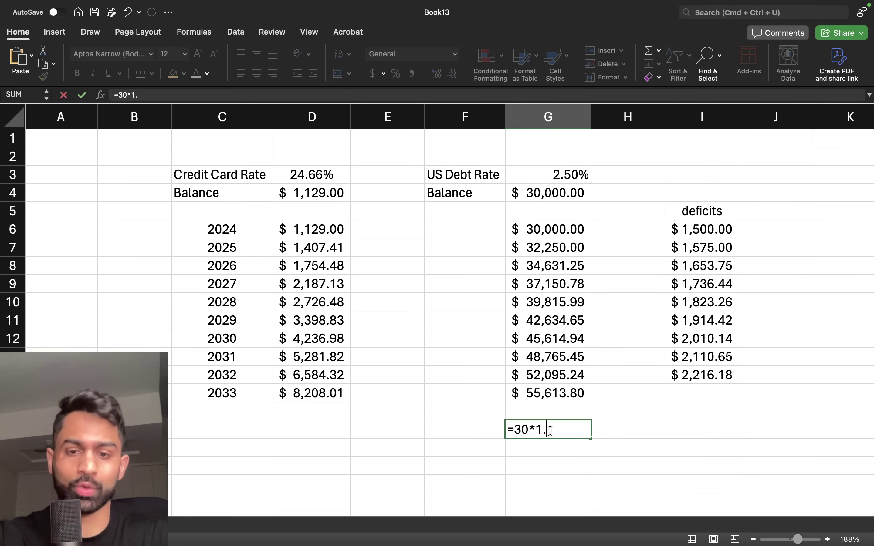
{"action": "key", "text": "BackSpace"}
{"action": "type", "text": "02)"}
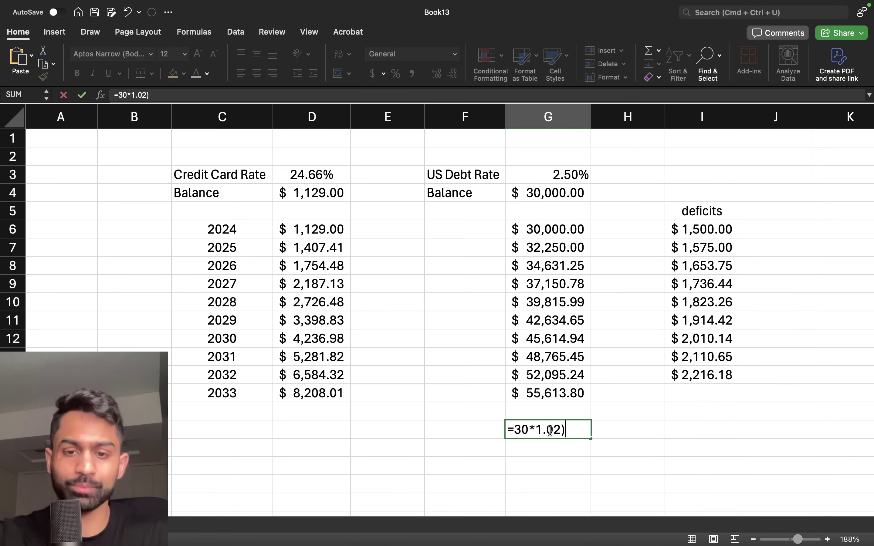
{"action": "left_click", "coordinate": [515, 428]}
{"action": "type", "text": "("}
{"action": "key", "text": "Right"}
{"action": "key", "text": "Right"}
{"action": "key", "text": "Right"}
{"action": "key", "text": "Right"}
{"action": "key", "text": "Right"}
{"action": "key", "text": "Right"}
{"action": "key", "text": "Right"}
{"action": "key", "text": "Right"}
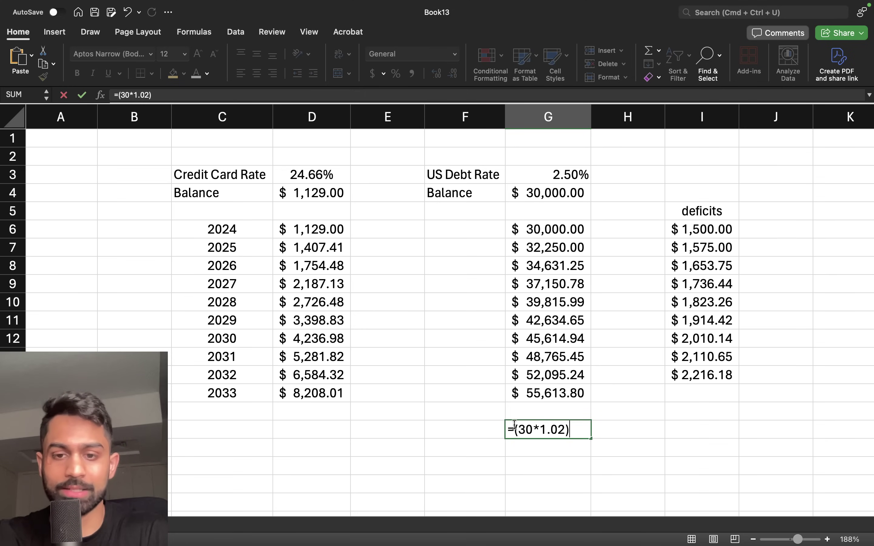
{"action": "type", "text": "^10"}
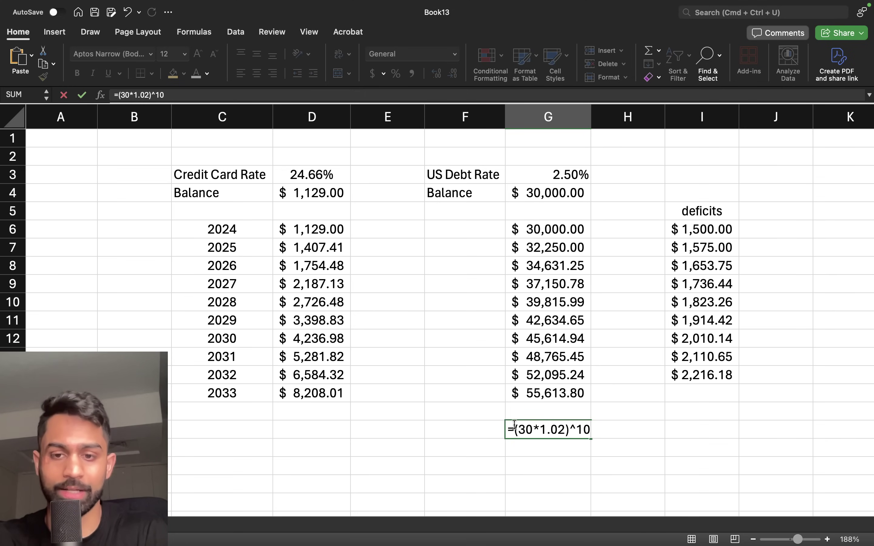
{"action": "key", "text": "Return"}
Step: Correct the formula in G17 to =(30*(1.02)^10) so that only the growth factor is raised to the tenth power
{"action": "left_click", "coordinate": [560, 433]}
{"action": "double_click", "coordinate": [559, 432]}
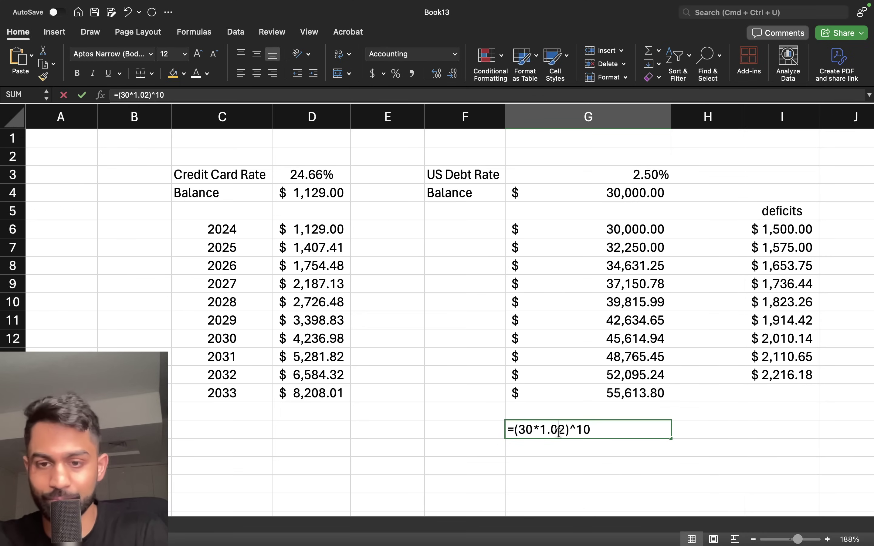
{"action": "key", "text": "Right"}
{"action": "key", "text": "Left"}
{"action": "key", "text": "Left"}
{"action": "key", "text": "Left"}
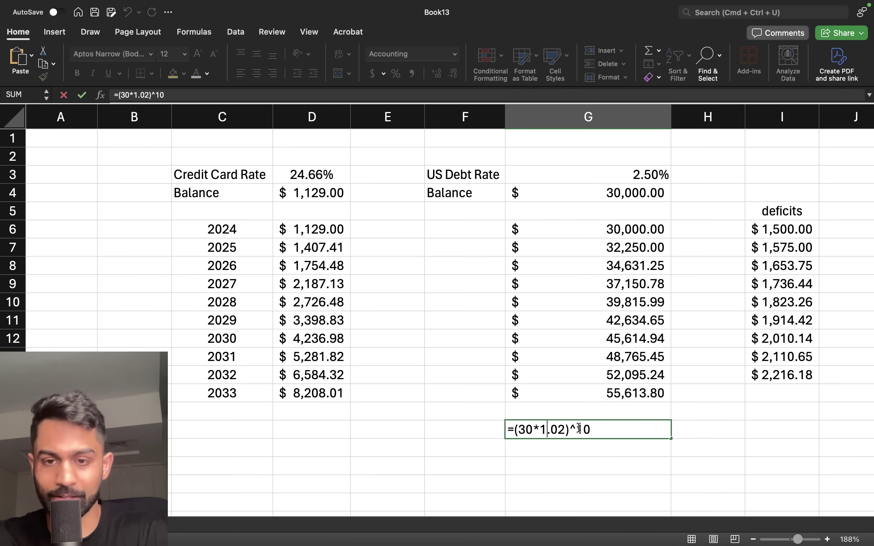
{"action": "type", "text": "("}
{"action": "key", "text": "Right"}
{"action": "key", "text": "Right"}
{"action": "key", "text": "Right"}
{"action": "key", "text": "Right"}
{"action": "key", "text": "Right"}
{"action": "key", "text": "Right"}
{"action": "key", "text": "Right"}
{"action": "key", "text": "Right"}
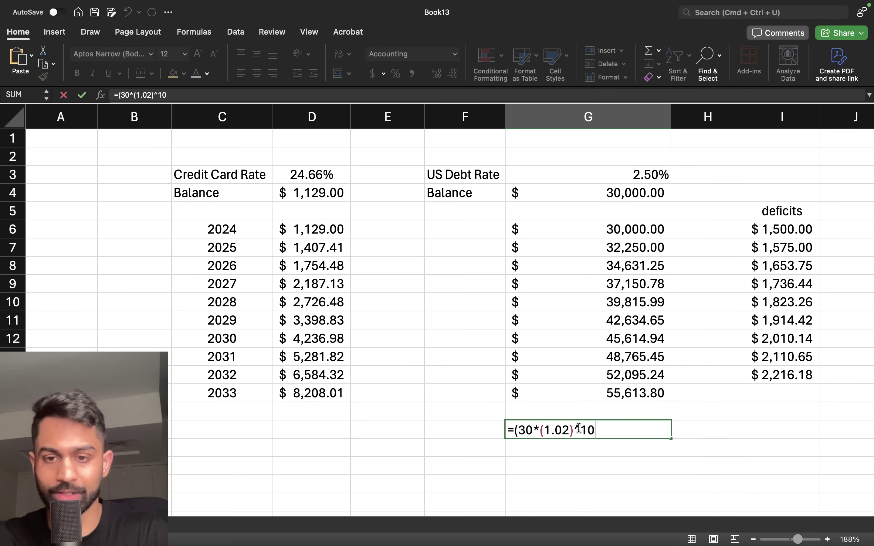
{"action": "type", "text": "))"}
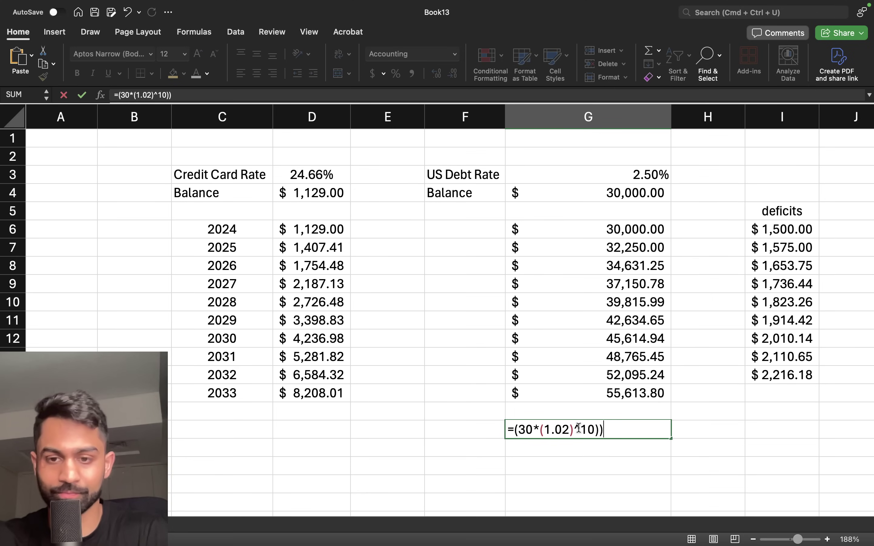
{"action": "key", "text": "Return"}
{"action": "key", "text": "Return"}
{"action": "left_click", "coordinate": [610, 432]}
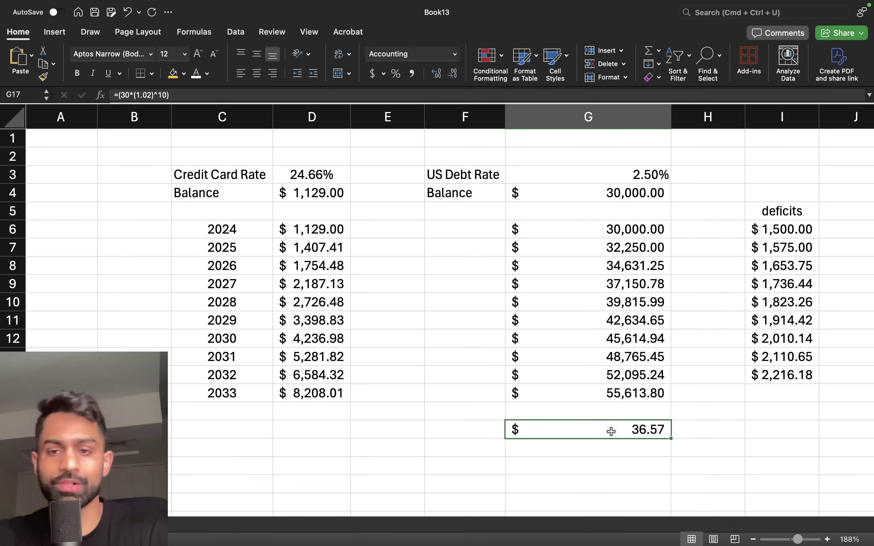
Step: Calculate =55/36.57 in cell G18 and format it as a percentage
{"action": "key", "text": "Return"}
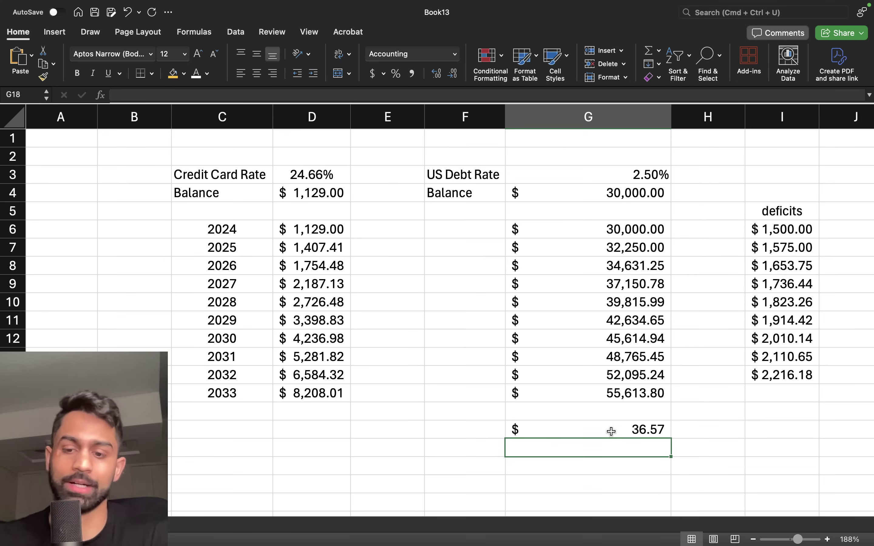
{"action": "type", "text": "=55/"}
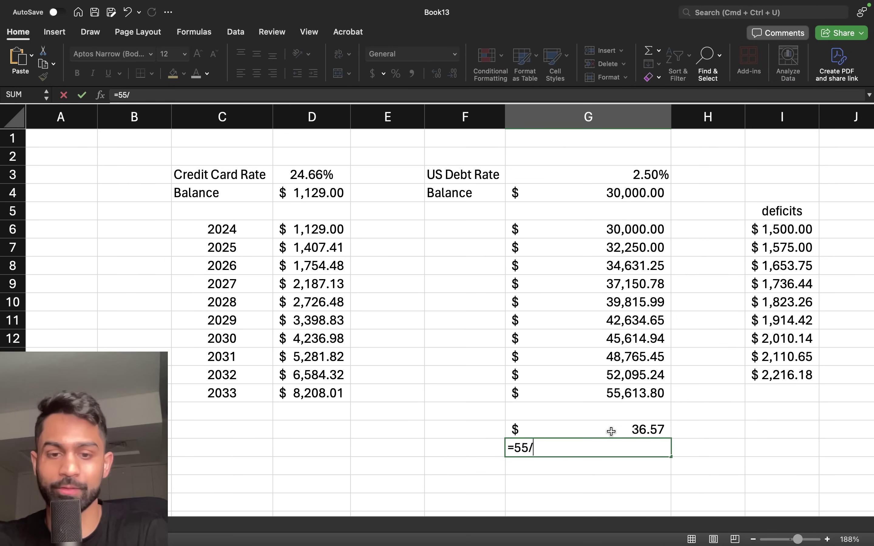
{"action": "type", "text": "36.57"}
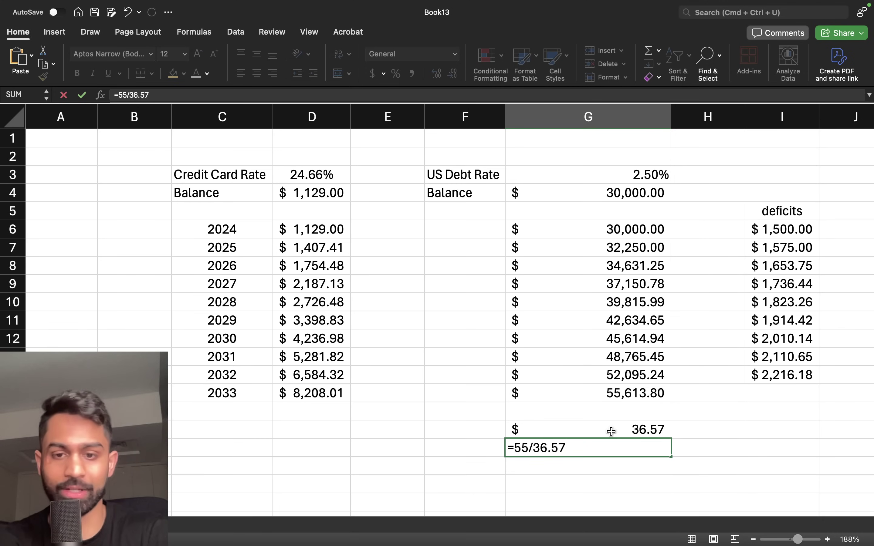
{"action": "key", "text": "Return"}
{"action": "key", "text": "Up"}
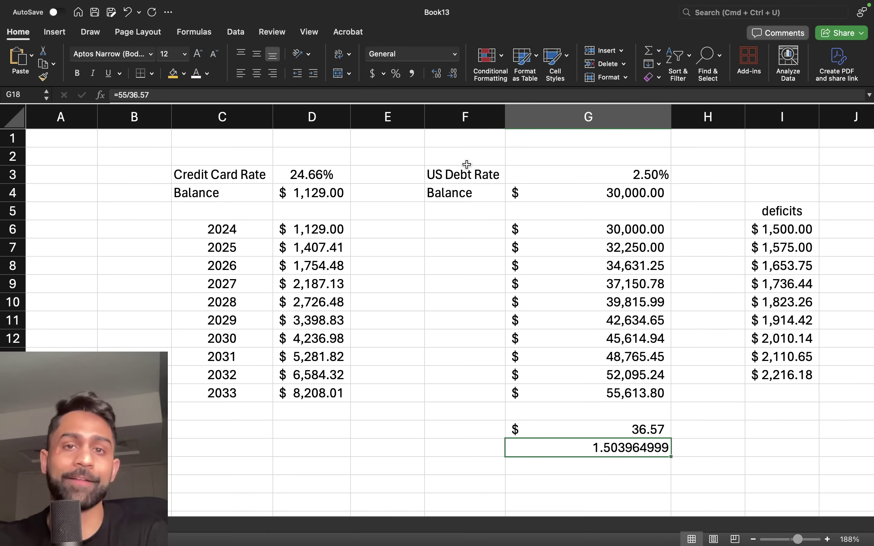
{"action": "left_click", "coordinate": [397, 74]}
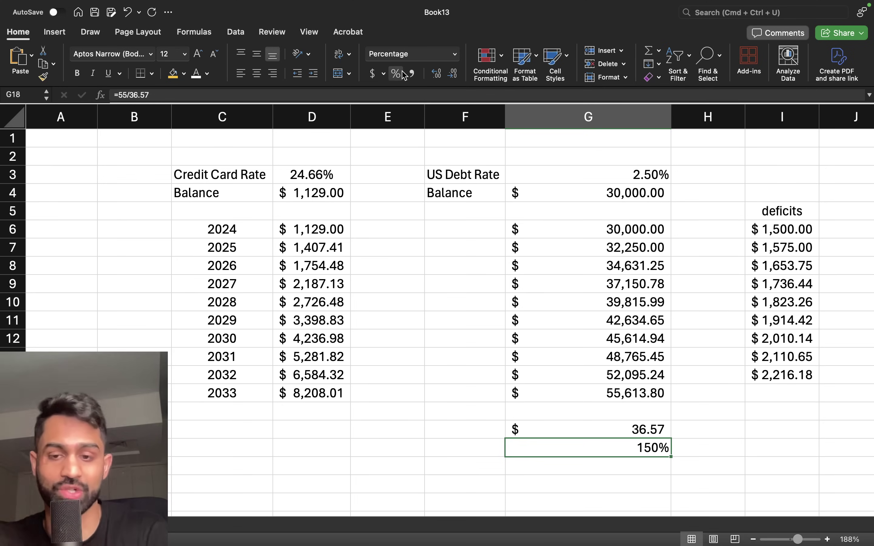
Step: Compare the growth formula in G17 and the US debt balances in G6:G15 with the credit card balances in D6:D15
{"action": "left_click", "coordinate": [559, 428]}
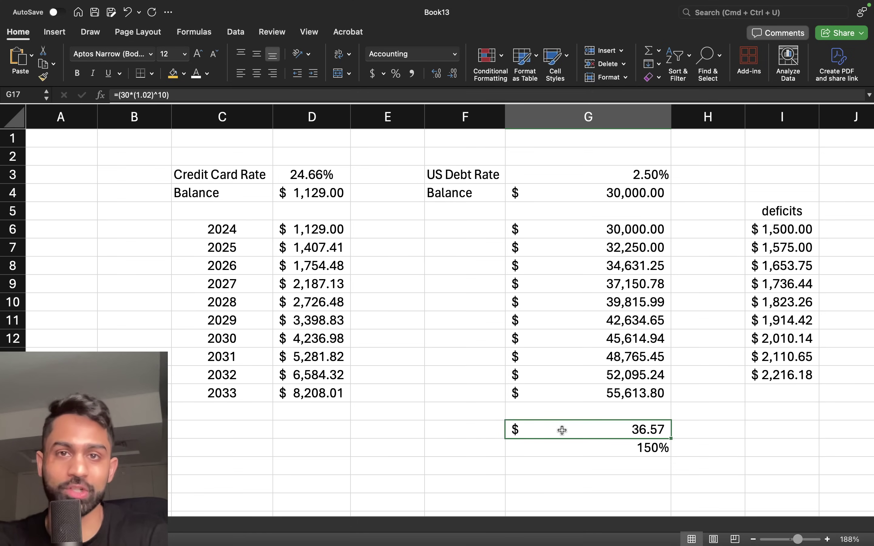
{"action": "left_click_drag", "start_coordinate": [630, 228], "coordinate": [629, 394]}
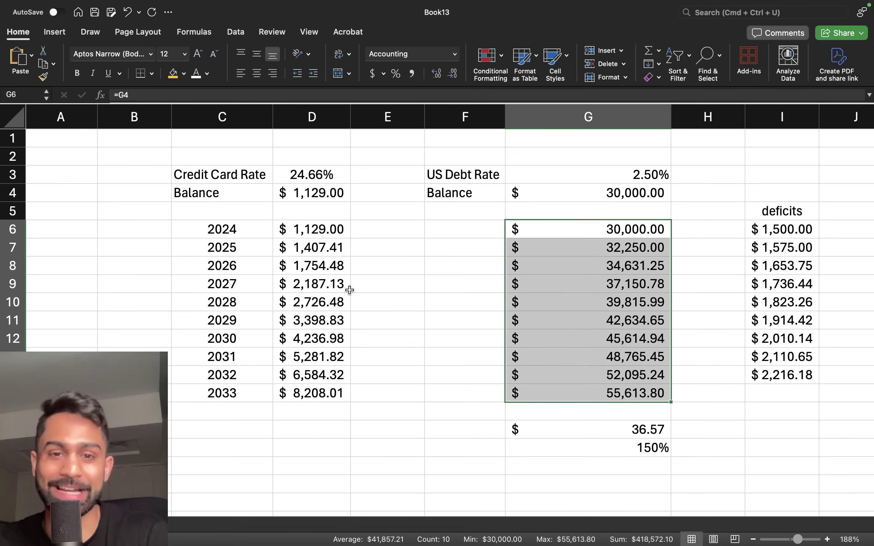
{"action": "left_click_drag", "start_coordinate": [289, 227], "coordinate": [292, 406]}
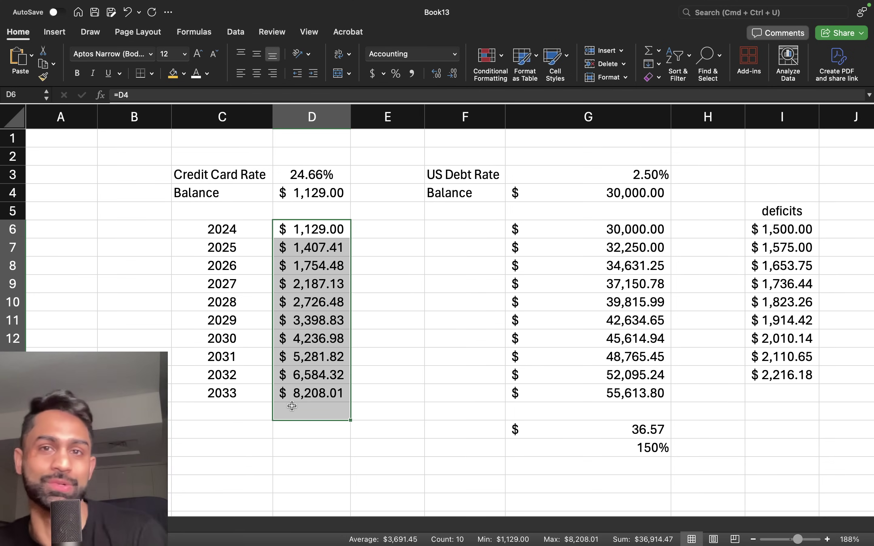
{"action": "left_click", "coordinate": [292, 406]}
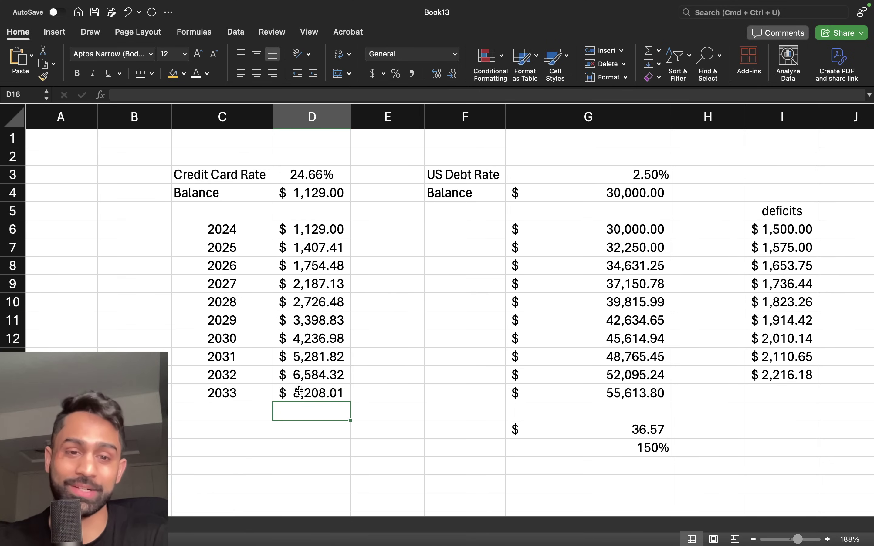
{"action": "left_click_drag", "start_coordinate": [294, 394], "coordinate": [253, 224]}
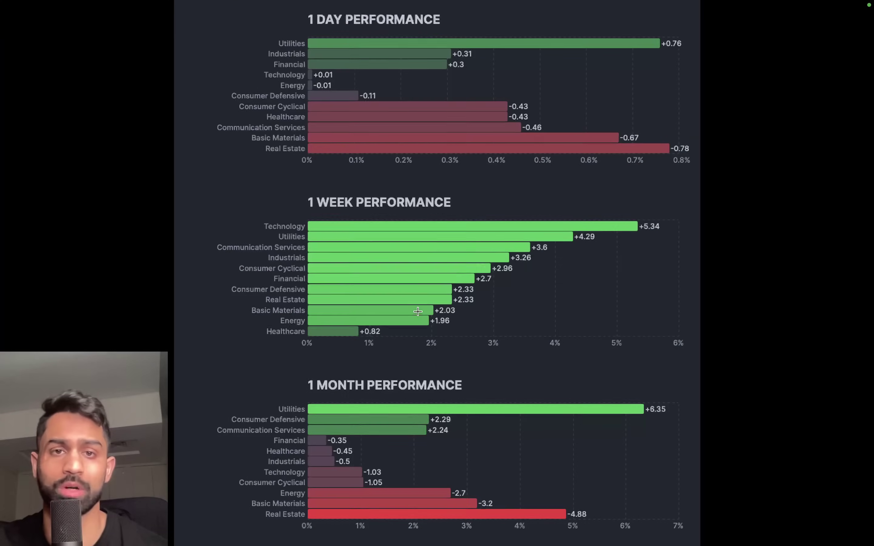
Step: In Preview, sketch red brackets beside the sector labels of the 1 Day Performance and 1 Week Performance charts
{"action": "mouse_move", "coordinate": [141, 26]}
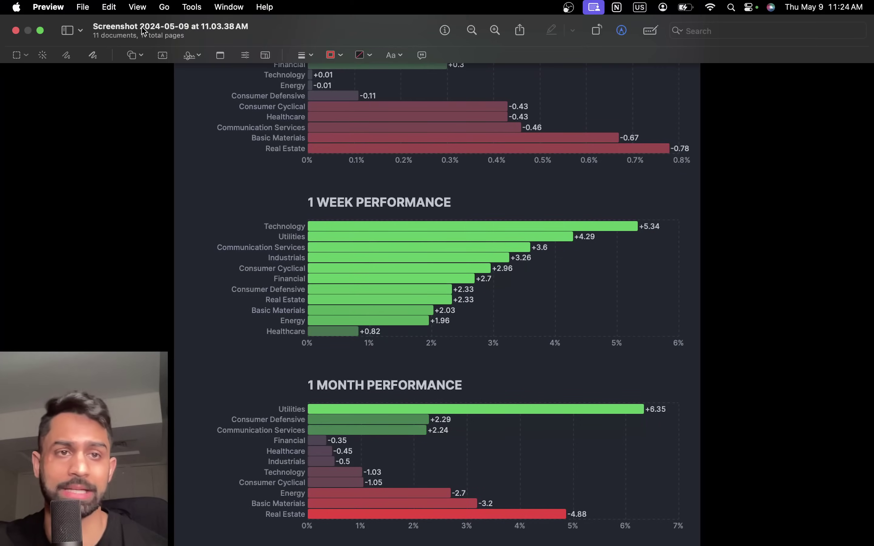
{"action": "left_click", "coordinate": [64, 55]}
{"action": "left_click_drag", "start_coordinate": [241, 29], "coordinate": [263, 150]}
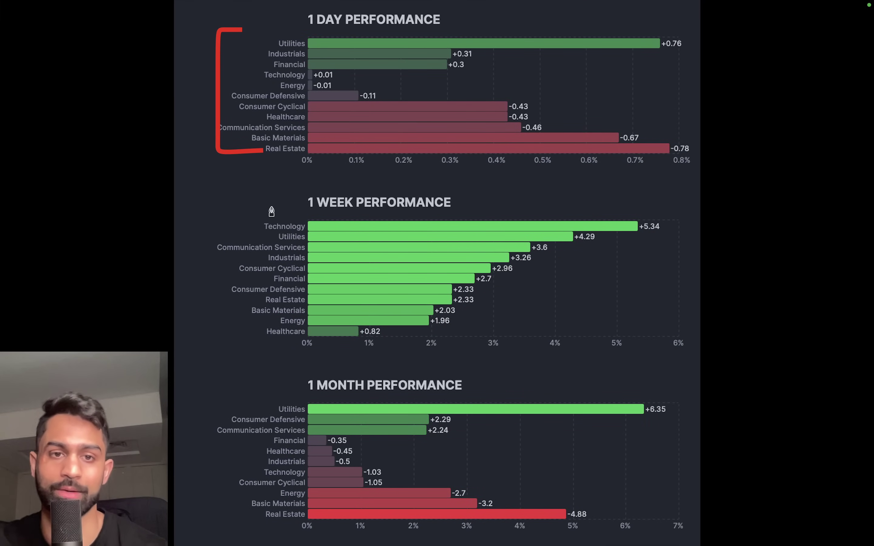
{"action": "mouse_move", "coordinate": [274, 200]}
{"action": "left_mouse_down"}
{"action": "mouse_move", "coordinate": [222, 357]}
{"action": "mouse_move", "coordinate": [253, 361]}
{"action": "left_mouse_up"}
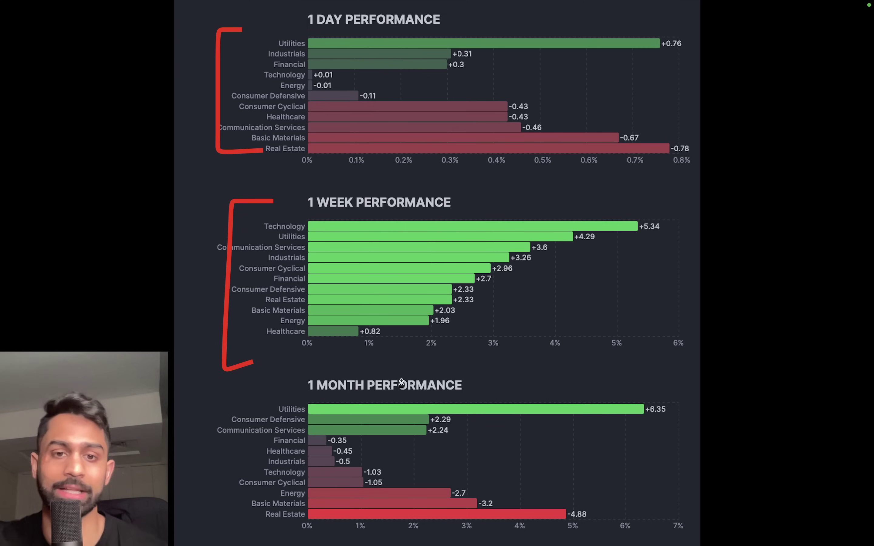
Step: Sketch a red bracket beside the 1 Month Performance sector labels and a red curve across that chart's bars
{"action": "mouse_move", "coordinate": [262, 389]}
{"action": "left_mouse_down"}
{"action": "mouse_move", "coordinate": [240, 533]}
{"action": "mouse_move", "coordinate": [262, 533]}
{"action": "left_mouse_up"}
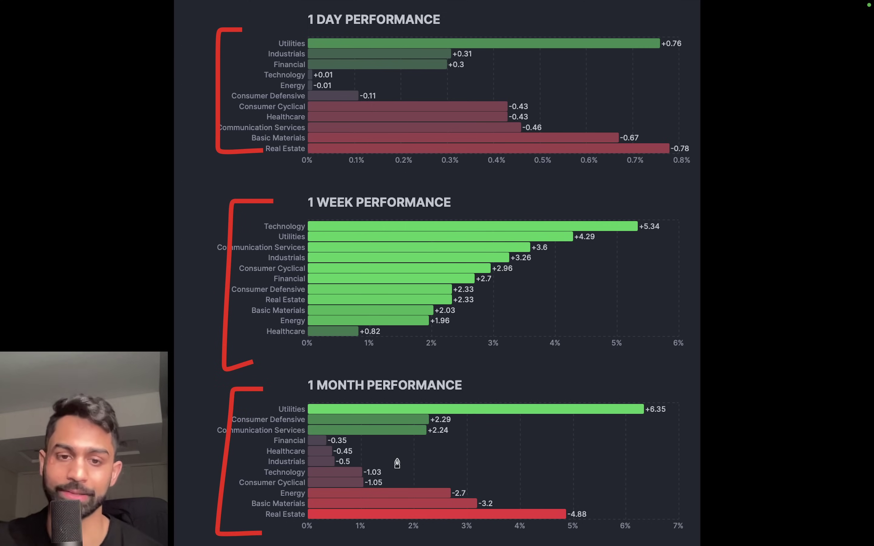
{"action": "left_click_drag", "start_coordinate": [551, 418], "coordinate": [540, 507]}
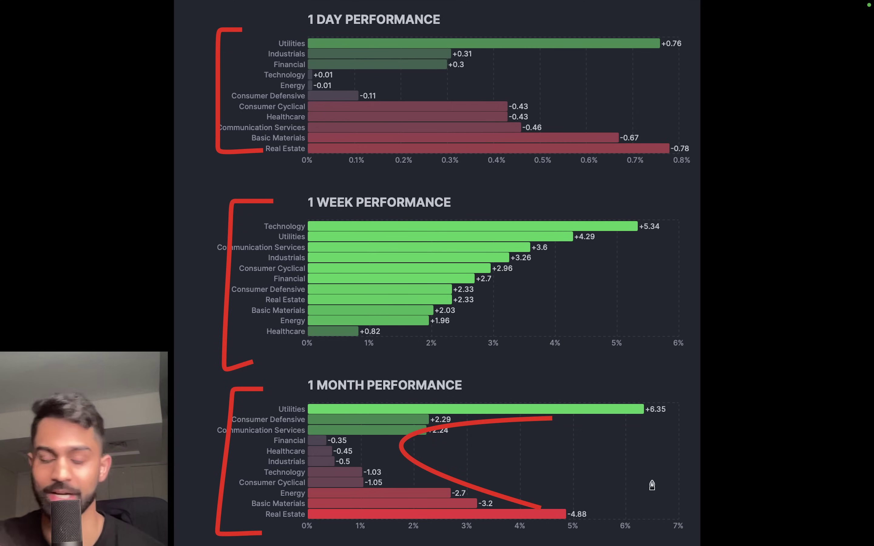
Step: Look through the commodities and indices 1 Day Performance chart, the cryptocurrency price tiles and the debt workbook
{"action": "key", "text": "ctrl+Right"}
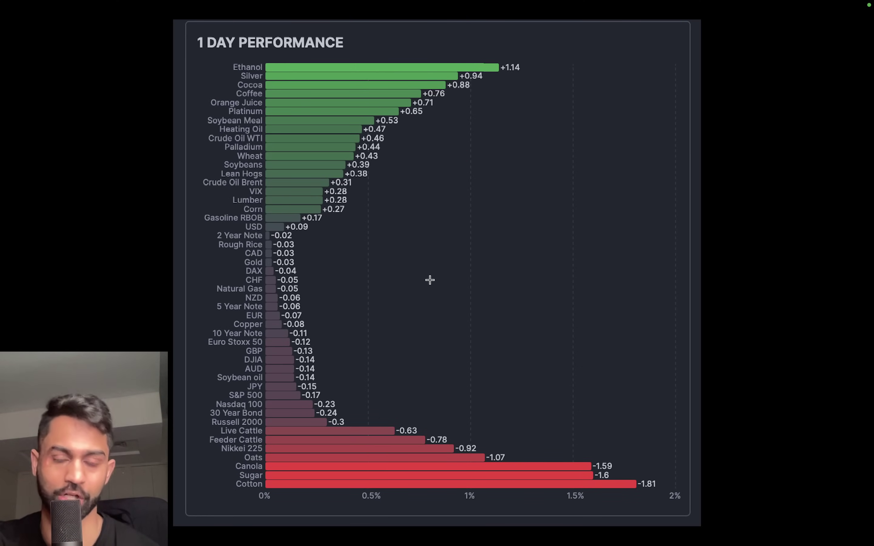
{"action": "key", "text": "ctrl+Right"}
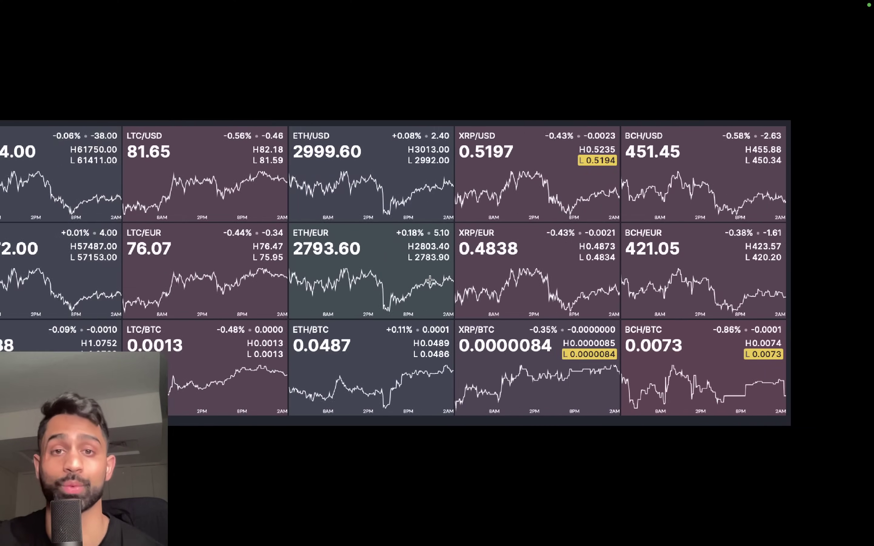
{"action": "key", "text": "ctrl+Right"}
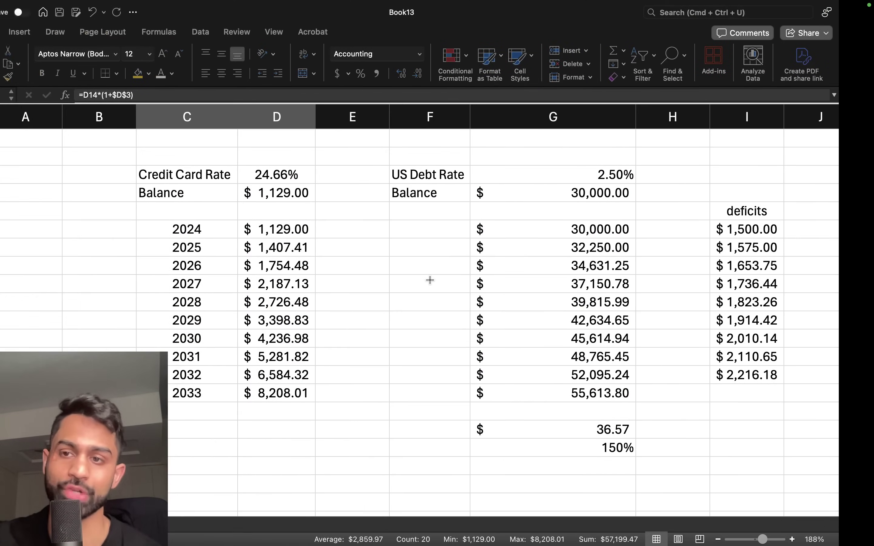
Step: Switch to TradingView and examine the recent candles against the marked price zones on the VIX daily chart
{"action": "key", "text": "ctrl+Left"}
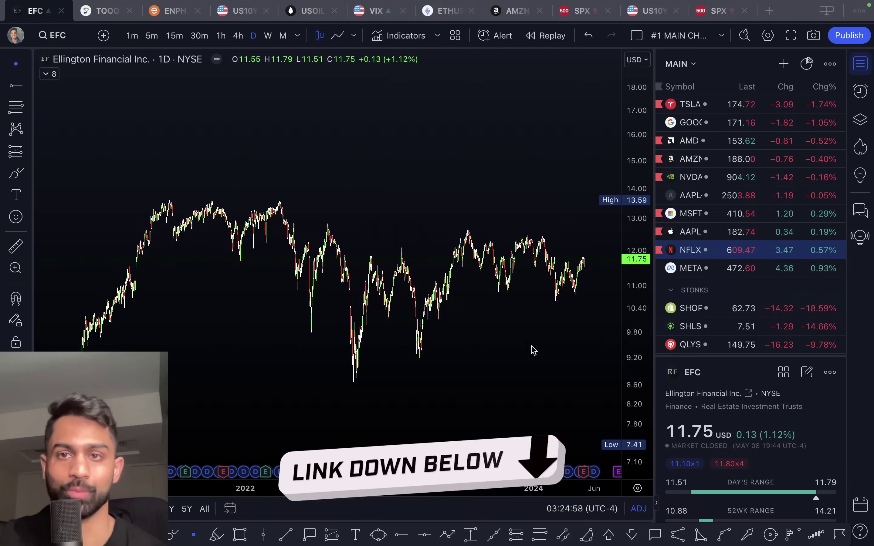
{"action": "left_click", "coordinate": [376, 11]}
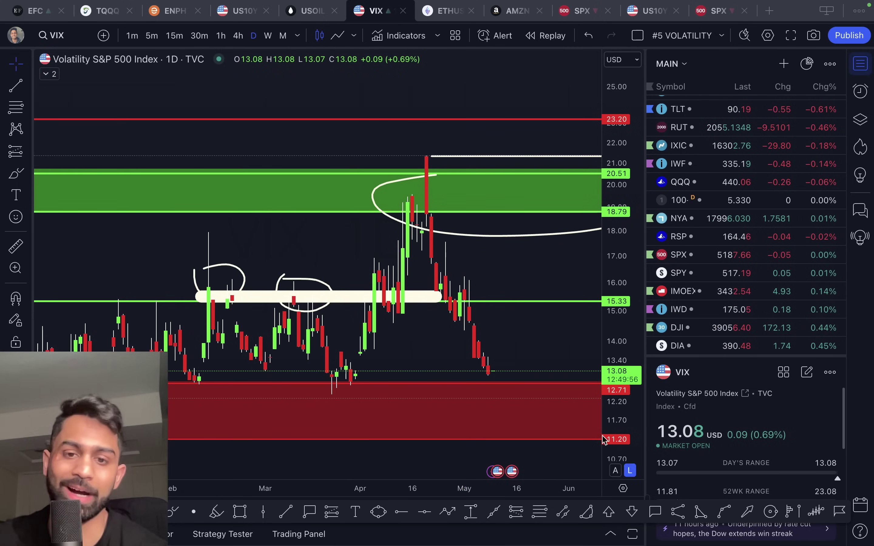
{"action": "scroll", "coordinate": [534, 400], "scroll_direction": "down", "scroll_amount": 3}
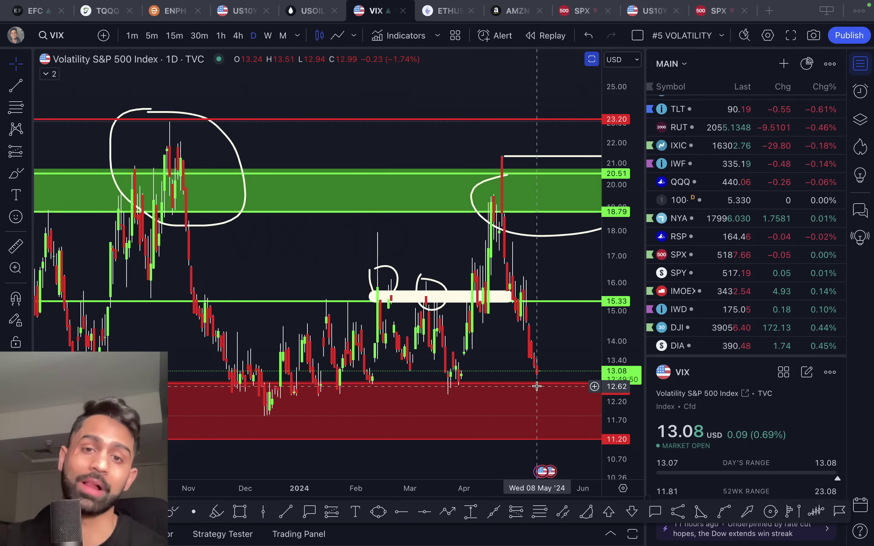
{"action": "scroll", "coordinate": [536, 386], "scroll_direction": "up", "scroll_amount": 3}
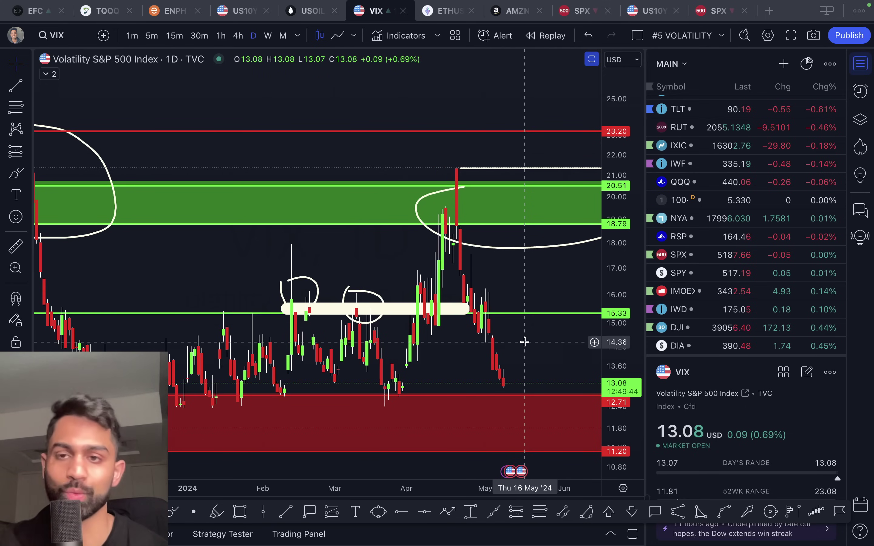
{"action": "scroll", "coordinate": [524, 342], "scroll_direction": "up", "scroll_amount": 2}
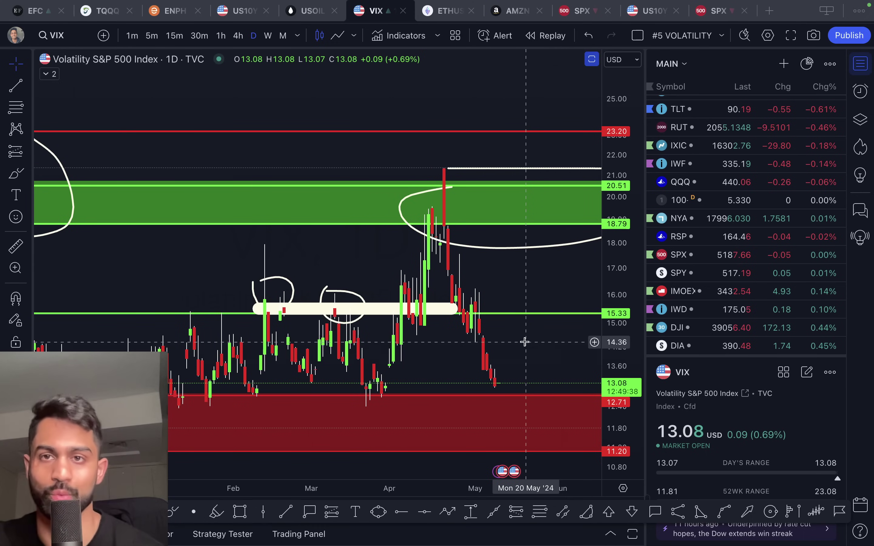
Step: Examine the MoneyvestIndex 252 line in the first SPX chart, comparing its latest level with the circled BUY zones of past years
{"action": "left_click", "coordinate": [580, 11]}
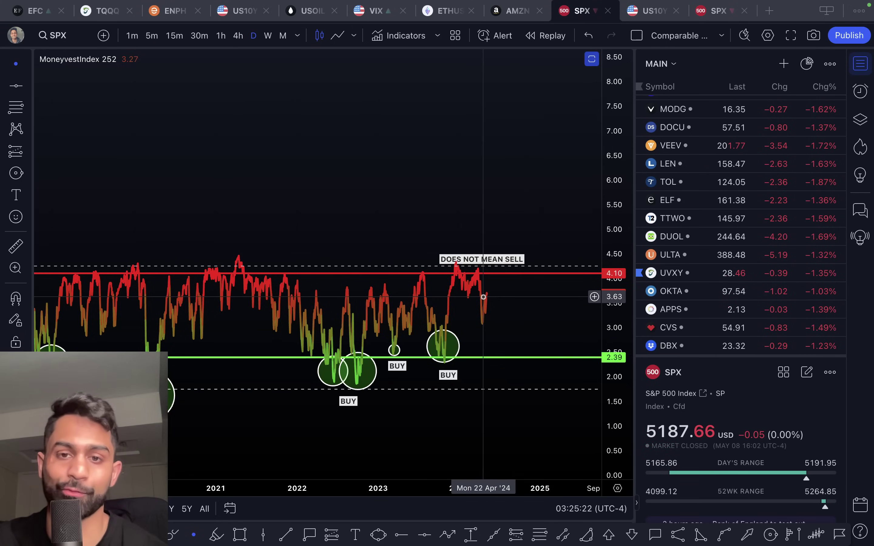
{"action": "scroll", "coordinate": [483, 296], "scroll_direction": "up", "scroll_amount": 5}
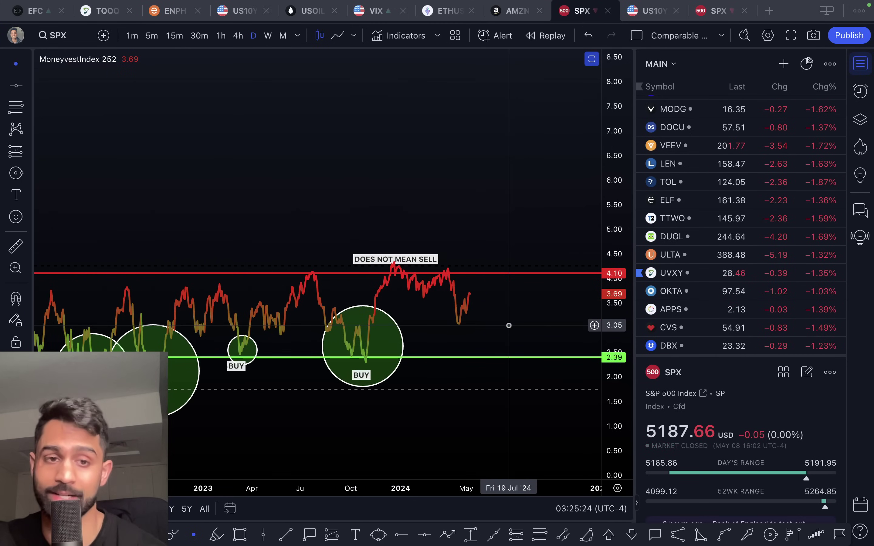
{"action": "scroll", "coordinate": [509, 326], "scroll_direction": "down", "scroll_amount": 5}
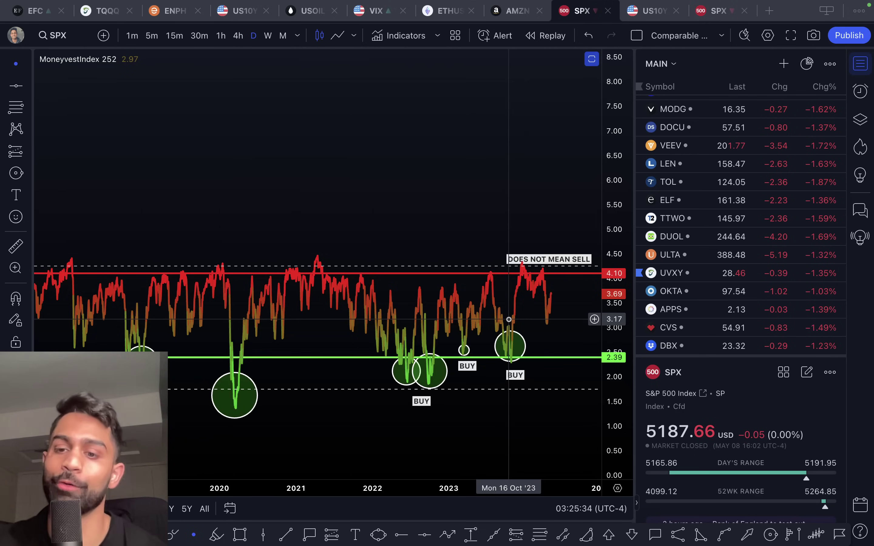
{"action": "scroll", "coordinate": [513, 336], "scroll_direction": "up", "scroll_amount": 3}
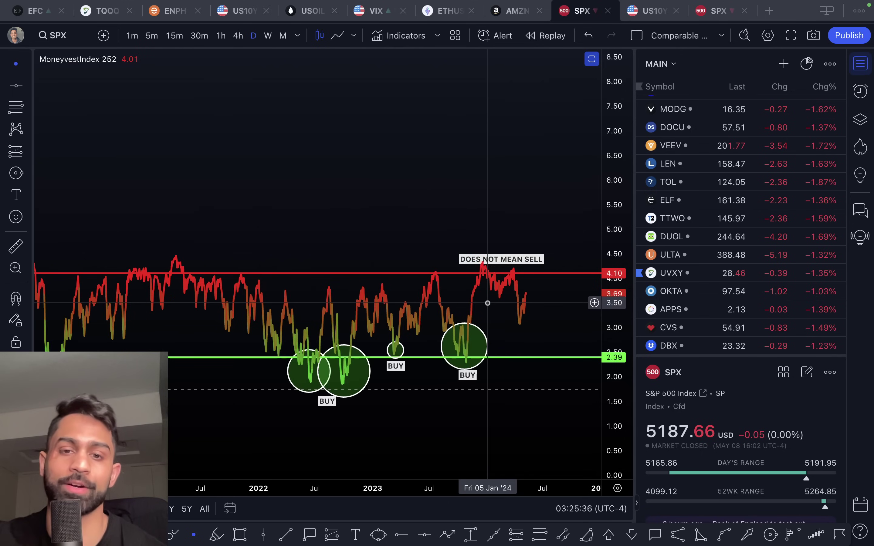
{"action": "scroll", "coordinate": [517, 346], "scroll_direction": "down", "scroll_amount": 3}
{"action": "left_click", "coordinate": [521, 358]}
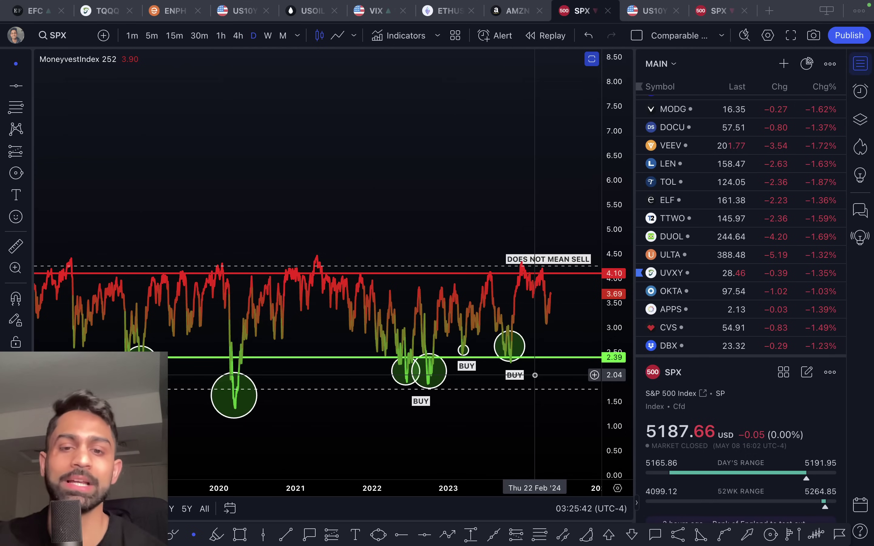
{"action": "scroll", "coordinate": [516, 392], "scroll_direction": "up", "scroll_amount": 2}
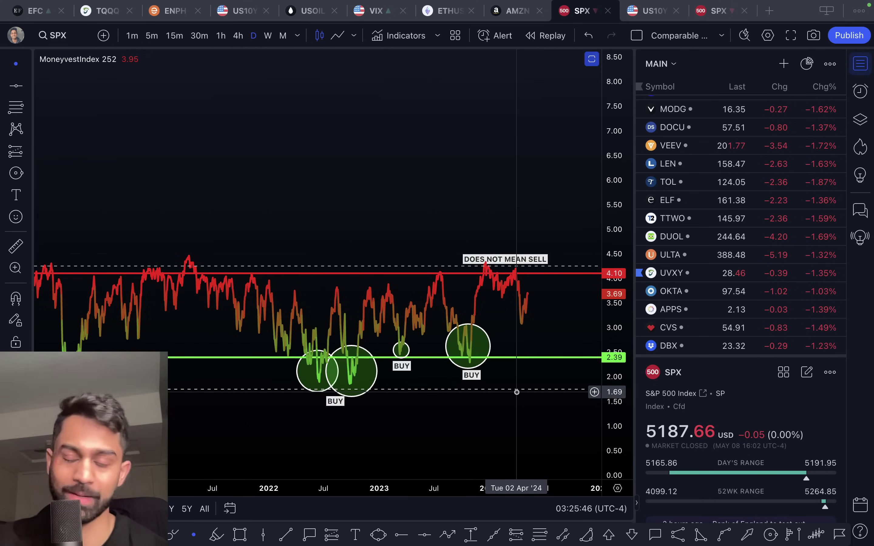
{"action": "scroll", "coordinate": [517, 392], "scroll_direction": "down", "scroll_amount": 2}
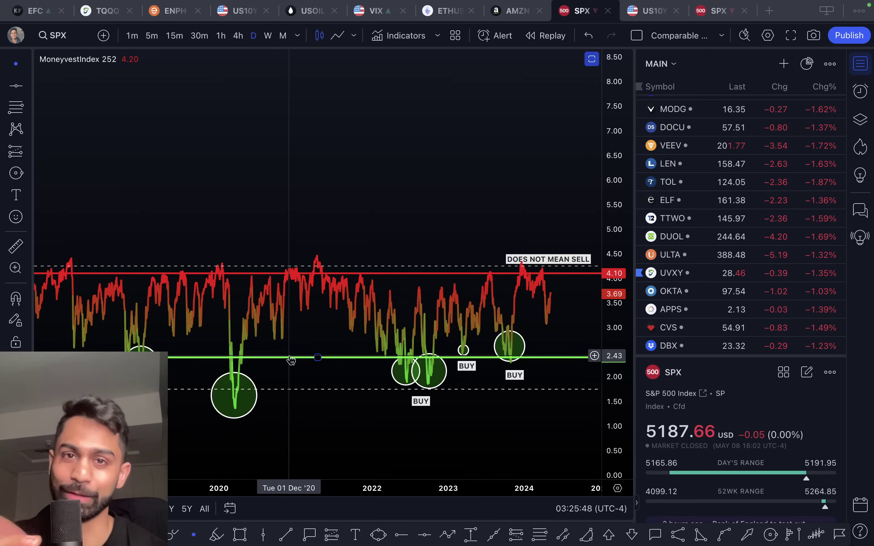
{"action": "scroll", "coordinate": [397, 347], "scroll_direction": "up", "scroll_amount": 3}
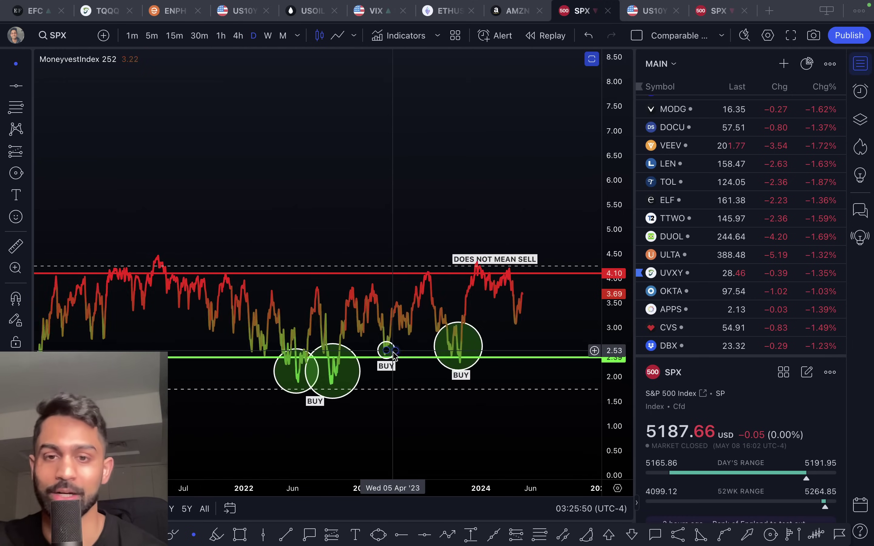
{"action": "scroll", "coordinate": [505, 343], "scroll_direction": "down", "scroll_amount": 3}
{"action": "scroll", "coordinate": [543, 343], "scroll_direction": "up", "scroll_amount": 4}
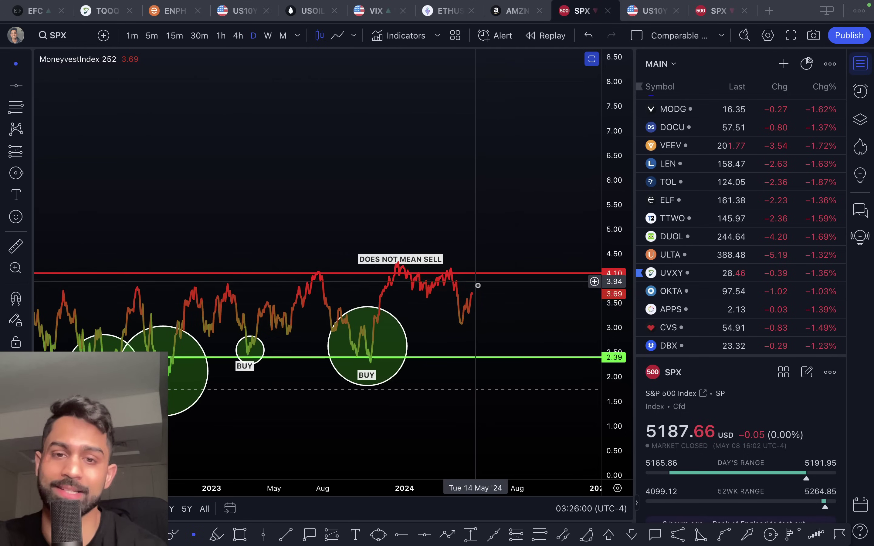
{"action": "scroll", "coordinate": [480, 299], "scroll_direction": "left", "scroll_amount": 2}
{"action": "scroll", "coordinate": [484, 303], "scroll_direction": "up", "scroll_amount": 3}
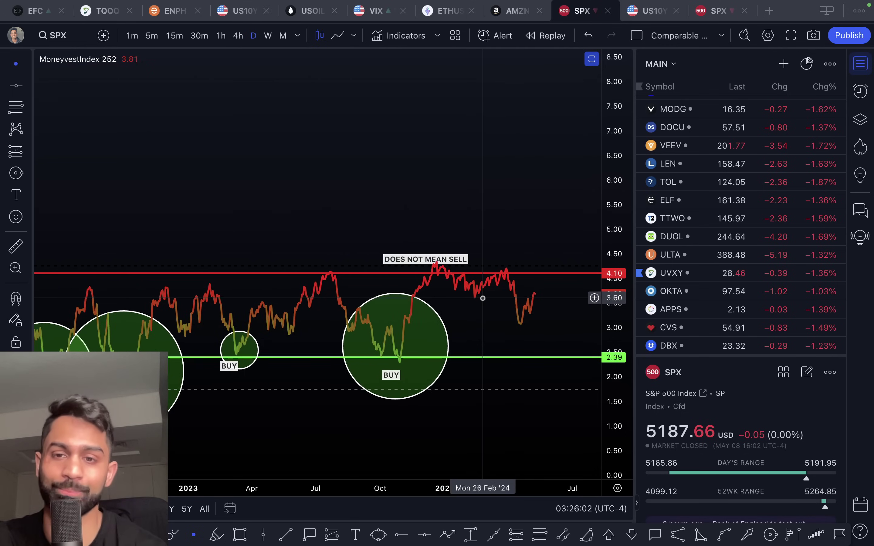
Step: Stretch the MoneyvestIndex chart vertically and move the DOES NOT MEAN SELL label slightly later along the time axis
{"action": "left_click_drag", "start_coordinate": [628, 336], "coordinate": [547, 278]}
{"action": "scroll", "coordinate": [547, 278], "scroll_direction": "down", "scroll_amount": 2}
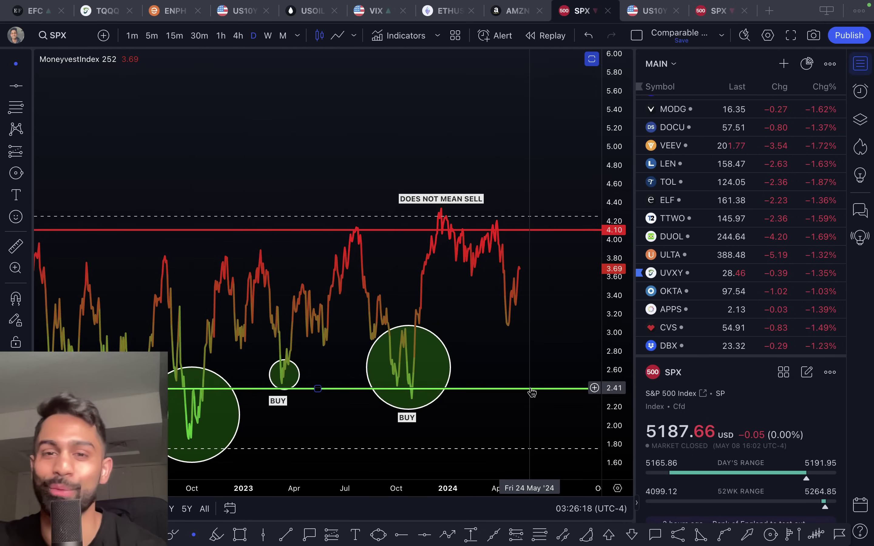
{"action": "scroll", "coordinate": [532, 392], "scroll_direction": "up", "scroll_amount": 3}
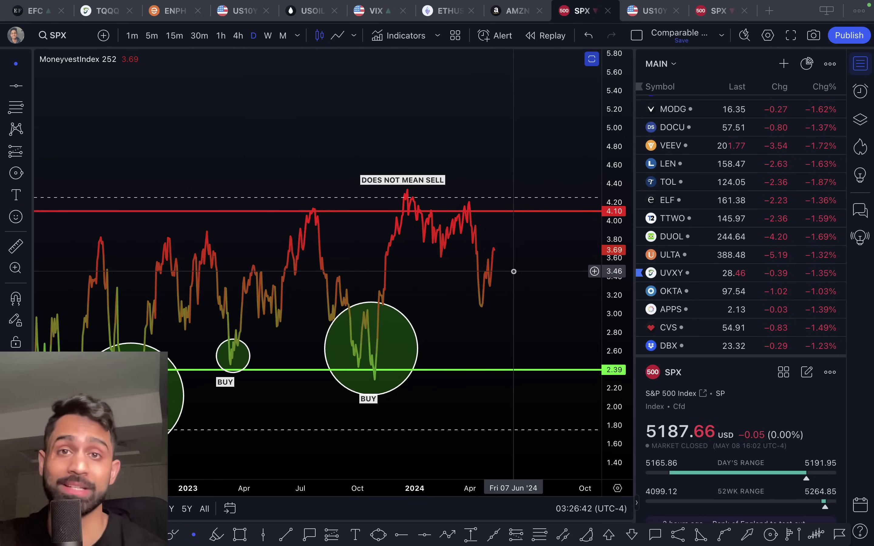
{"action": "left_click_drag", "start_coordinate": [424, 187], "coordinate": [444, 188]}
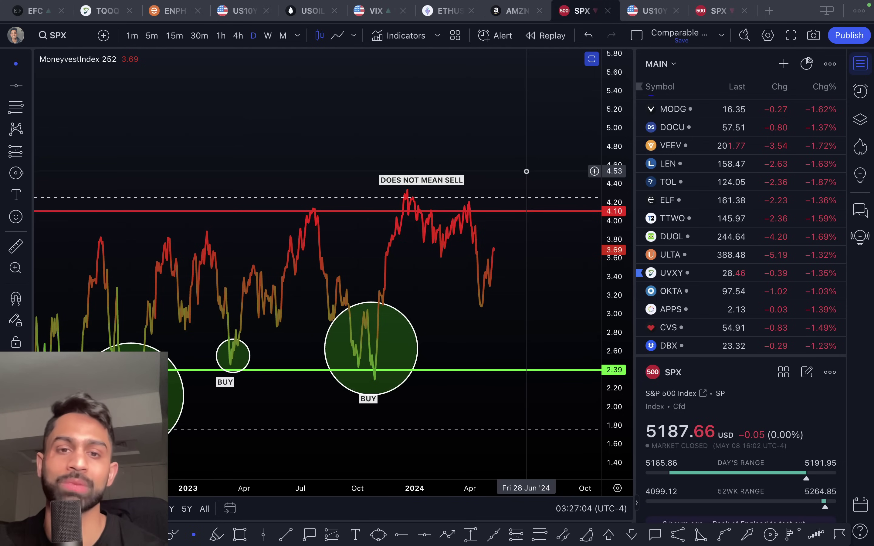
{"action": "scroll", "coordinate": [538, 302], "scroll_direction": "down", "scroll_amount": 5}
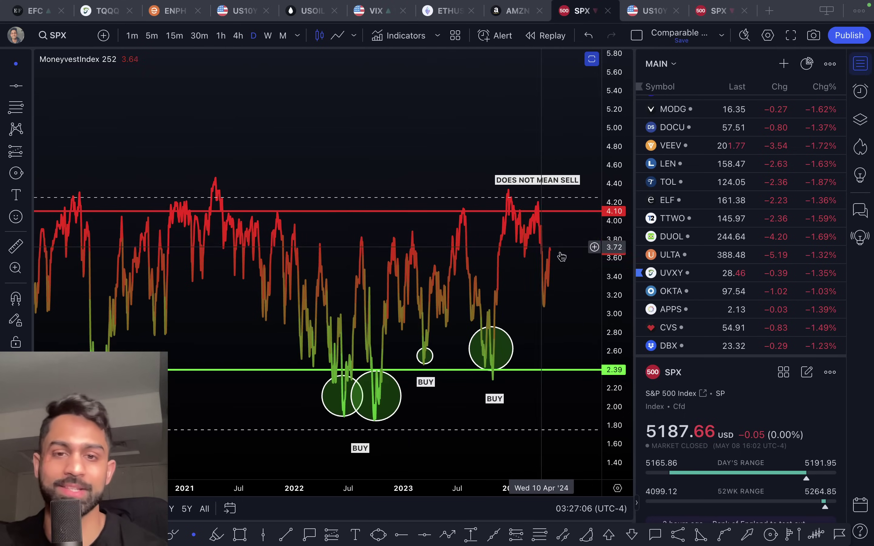
{"action": "scroll", "coordinate": [562, 256], "scroll_direction": "down", "scroll_amount": 3}
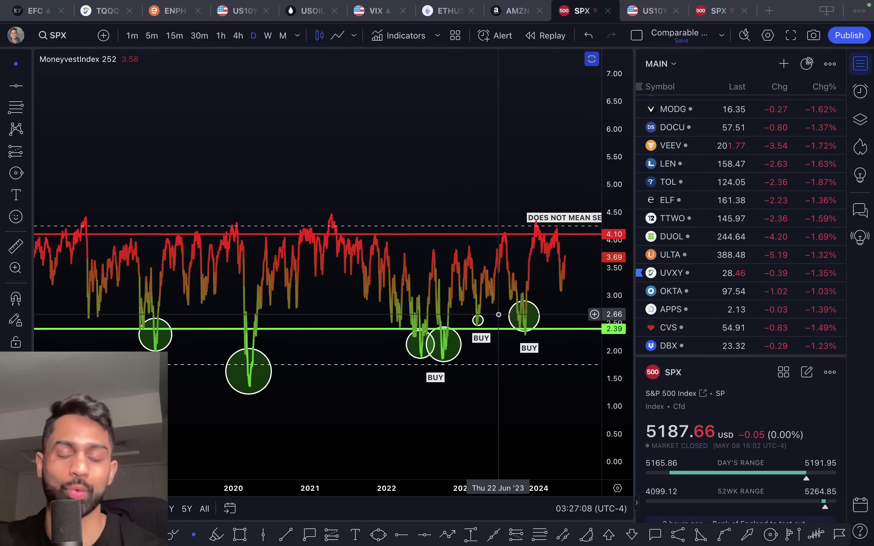
{"action": "scroll", "coordinate": [498, 314], "scroll_direction": "up", "scroll_amount": 3}
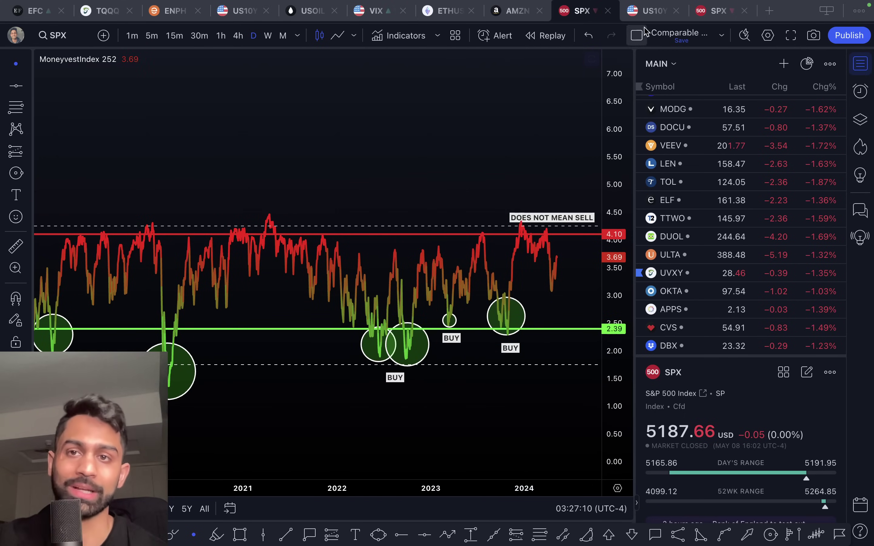
Step: On the US10Y daily chart, draw a red horizontal ray at 4.739% from 11 Dec '23 through the latest swing high
{"action": "left_click", "coordinate": [649, 11]}
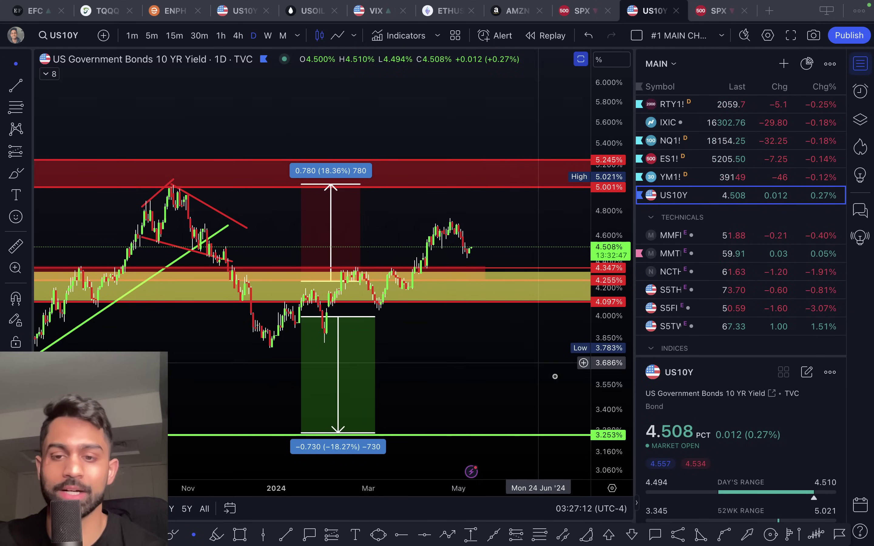
{"action": "scroll", "coordinate": [497, 236], "scroll_direction": "up", "scroll_amount": 5}
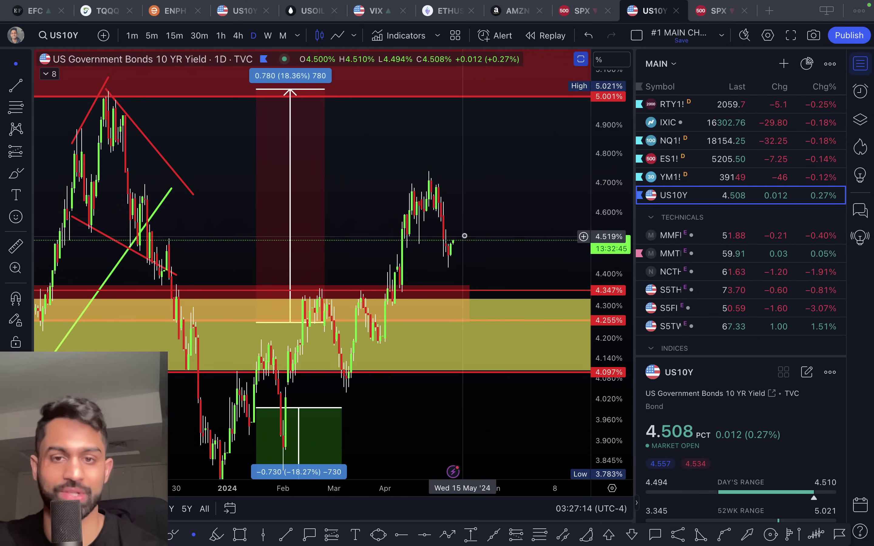
{"action": "scroll", "coordinate": [469, 236], "scroll_direction": "up", "scroll_amount": 3}
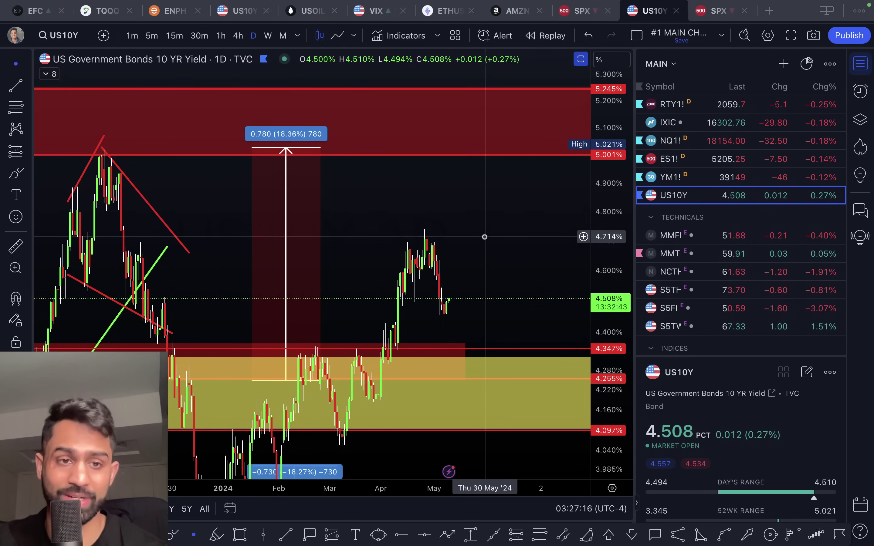
{"action": "left_click", "coordinate": [409, 534]}
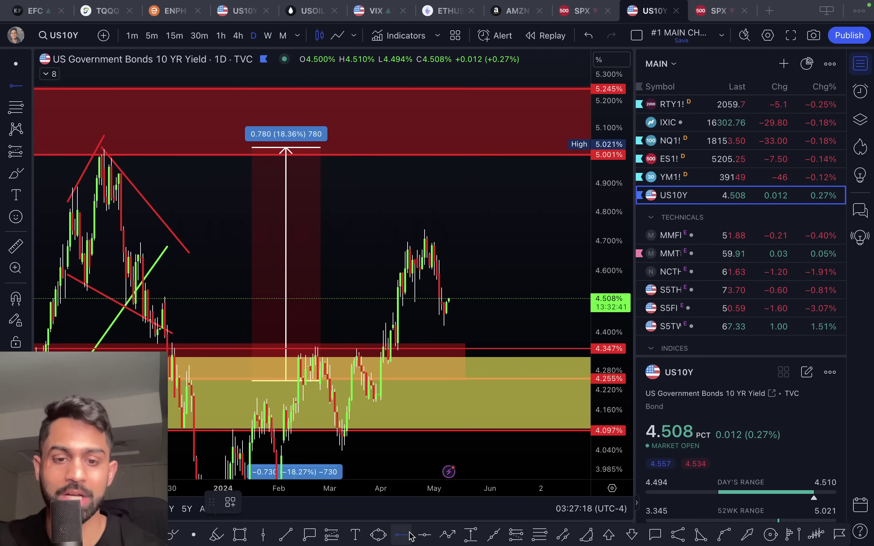
{"action": "left_click", "coordinate": [188, 229]}
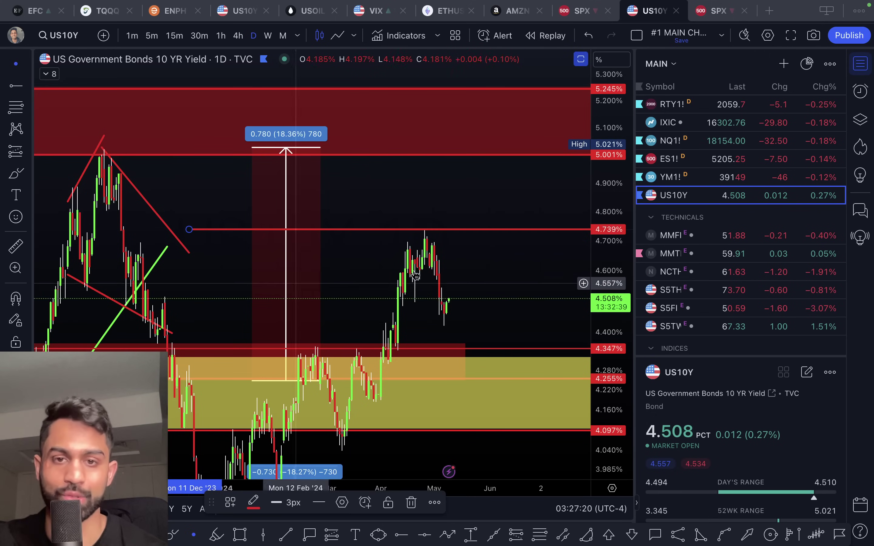
{"action": "left_click", "coordinate": [484, 252]}
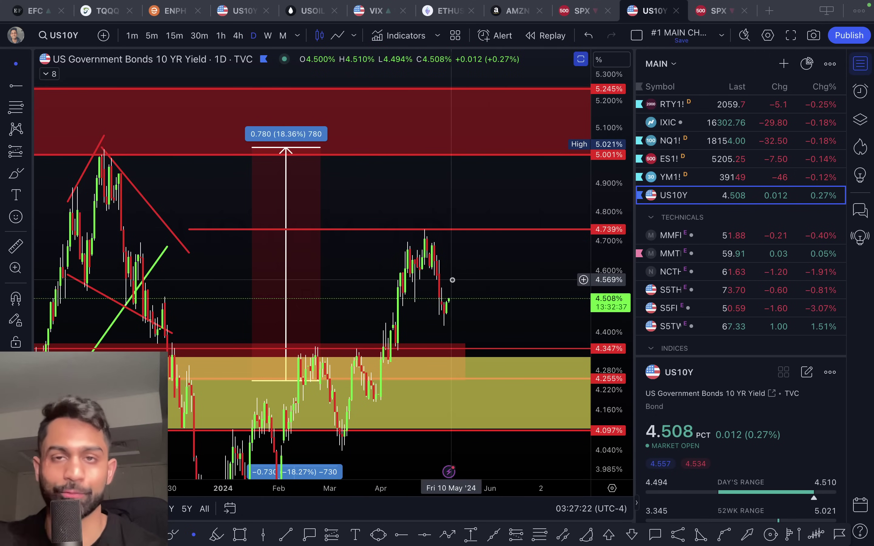
Step: Return to the Excel workbook and highlight the US Debt Rate in F3:G3, ending on cell G3
{"action": "scroll", "coordinate": [452, 280], "scroll_direction": "down", "scroll_amount": 3}
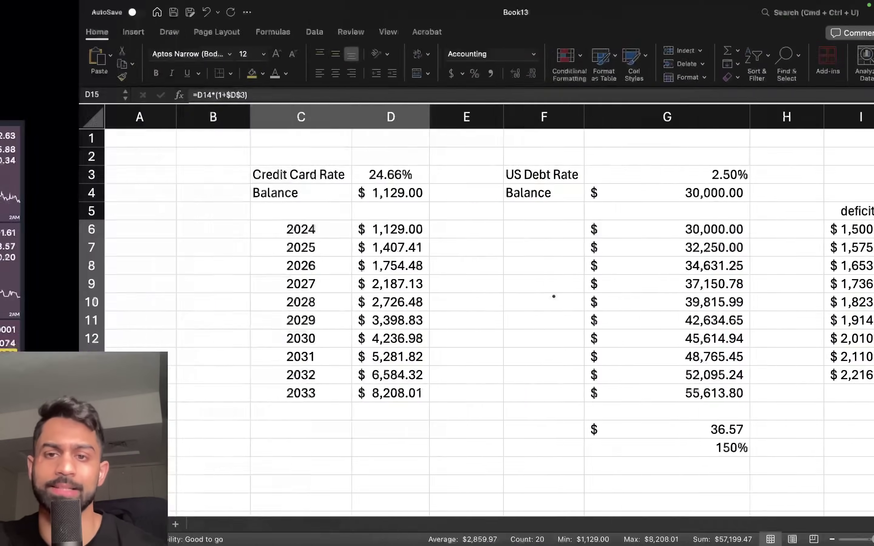
{"action": "left_click_drag", "start_coordinate": [572, 180], "coordinate": [713, 177]}
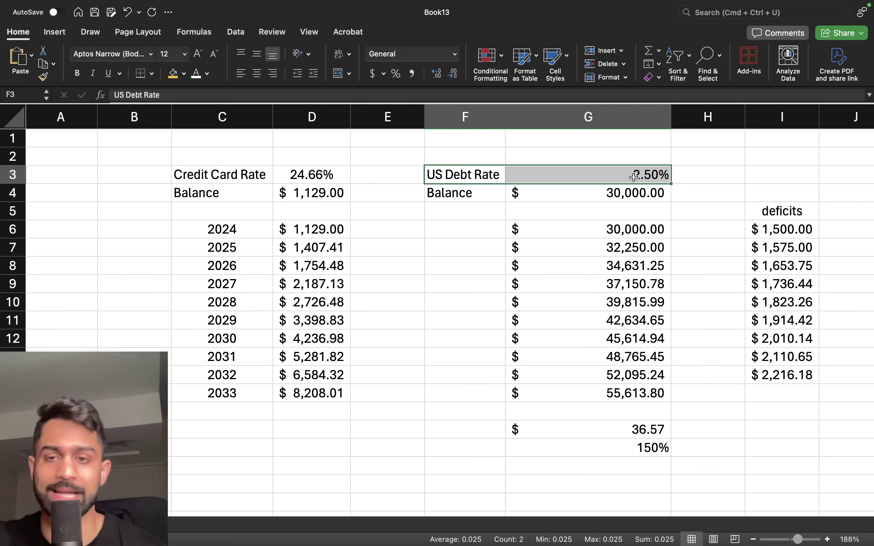
{"action": "left_click", "coordinate": [630, 176]}
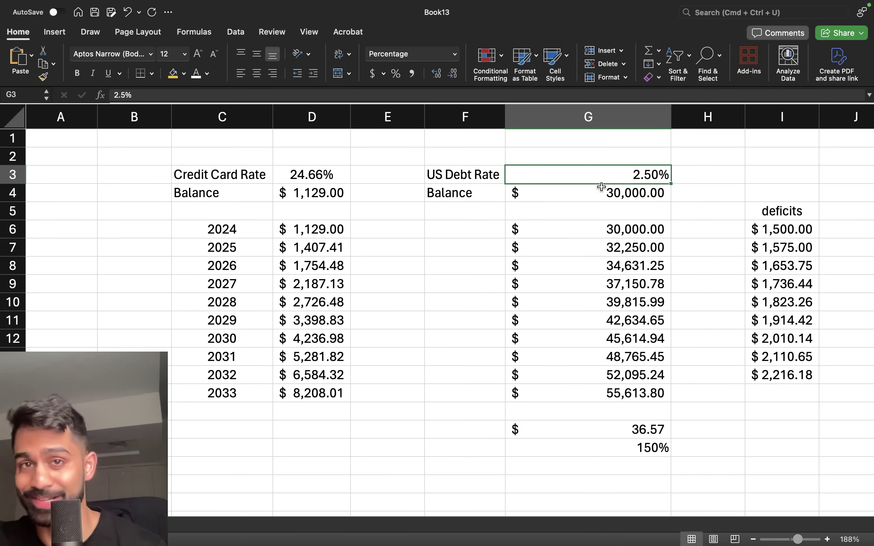
Step: Set the US Debt Rate in G3 to 3% and select the projected 2033 balance in G15
{"action": "type", "text": "3%"}
{"action": "key", "text": "Return"}
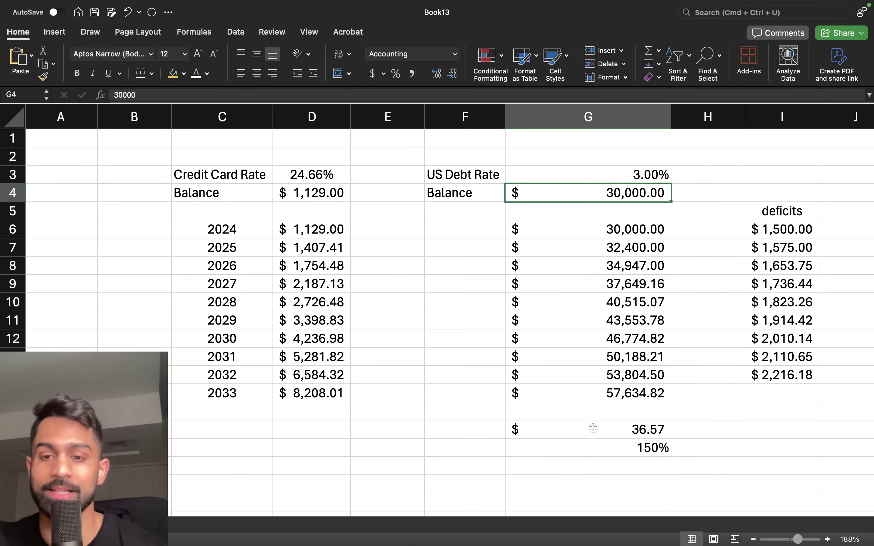
{"action": "left_click", "coordinate": [597, 393]}
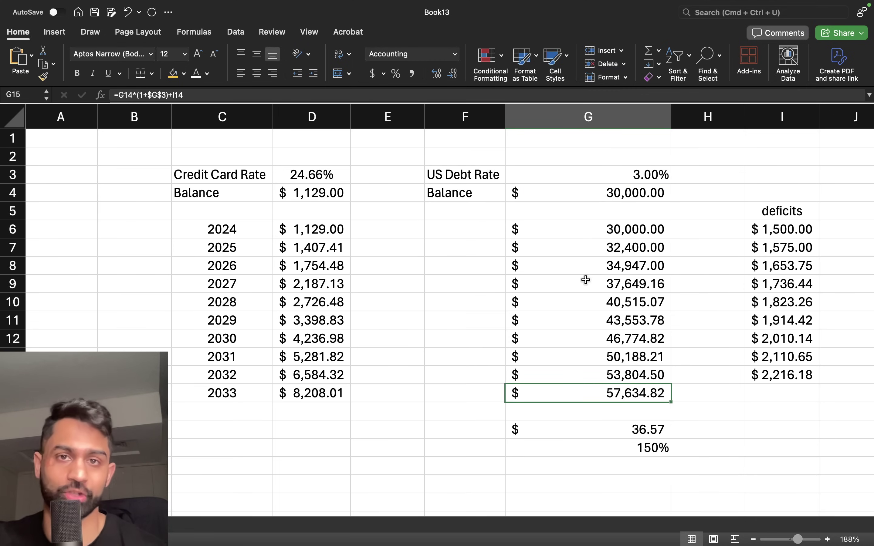
Step: Try a US Debt Rate of 4% in G3 and check the 2033 balance in G15 and the yearly balances above it
{"action": "left_click", "coordinate": [608, 175]}
{"action": "type", "text": "4%"}
{"action": "key", "text": "Return"}
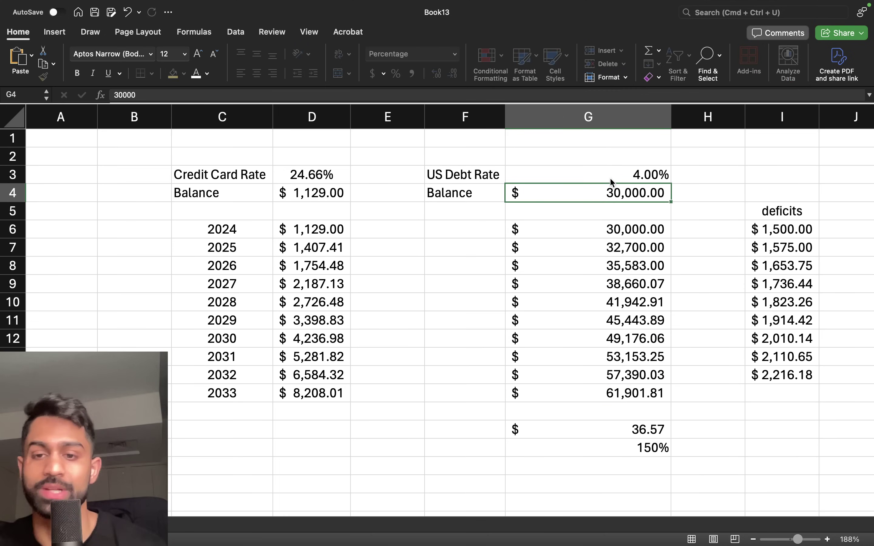
{"action": "left_click", "coordinate": [614, 392]}
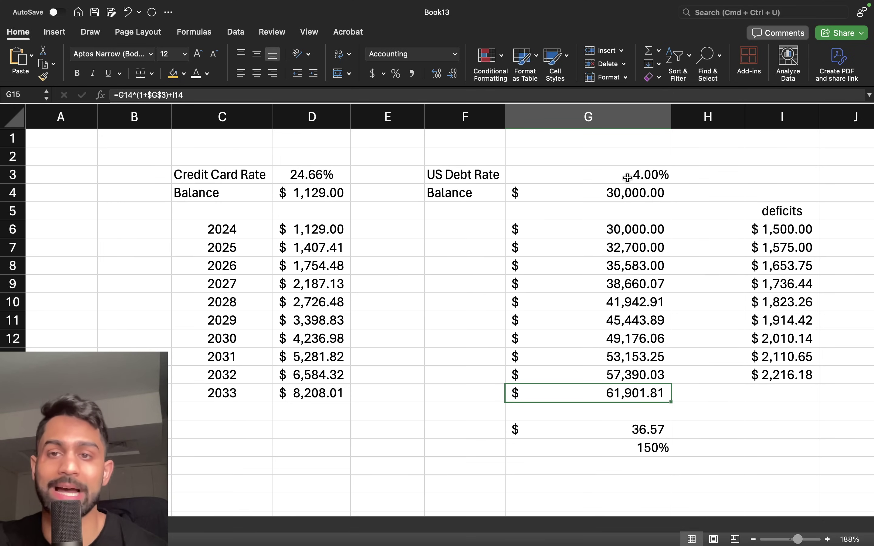
{"action": "left_click_drag", "start_coordinate": [628, 178], "coordinate": [628, 378]}
Step: Set the US Debt Rate in G3 to 2.75%, review the recalculated yearly balances and select the 2033 balance in G15
{"action": "left_click", "coordinate": [608, 175]}
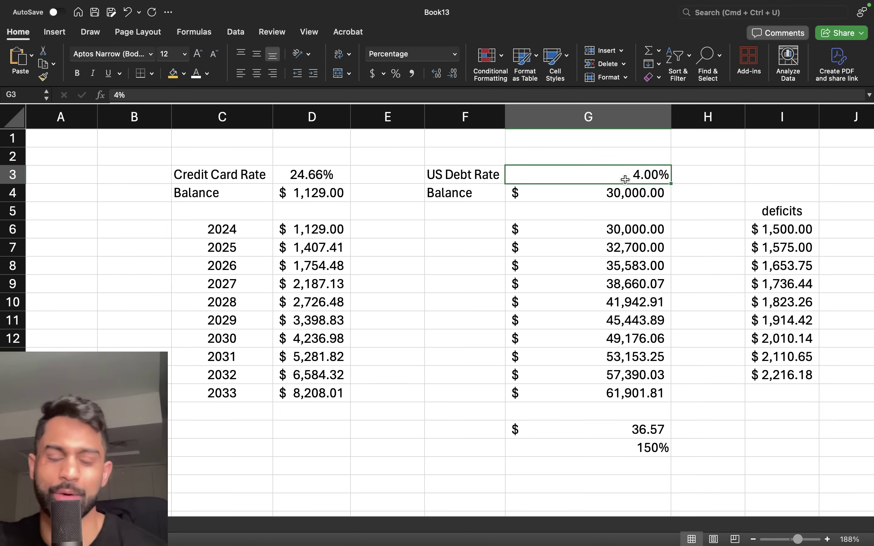
{"action": "type", "text": "2.75"}
{"action": "key", "text": "Return"}
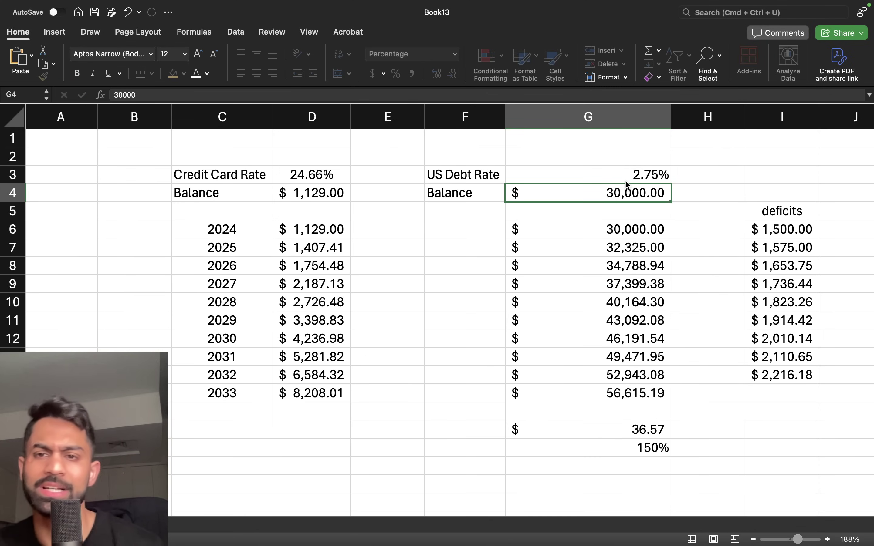
{"action": "left_click", "coordinate": [618, 179]}
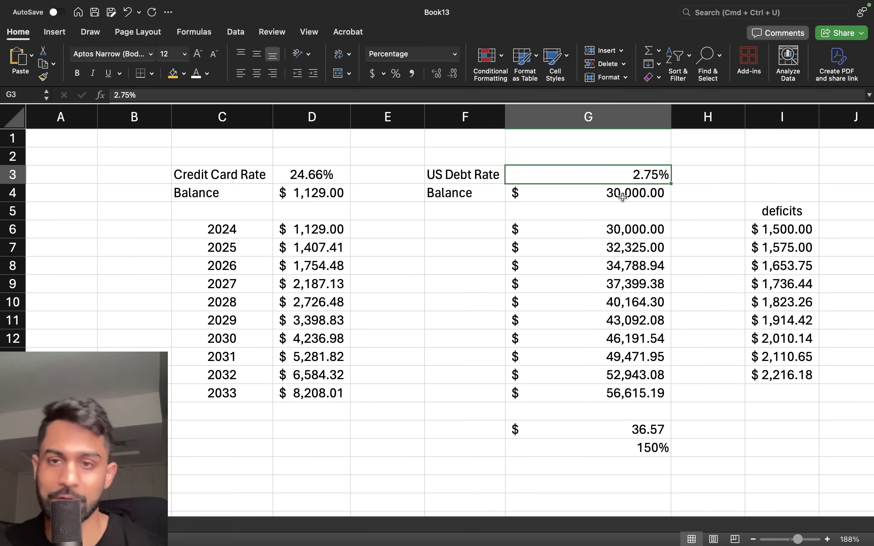
{"action": "left_click_drag", "start_coordinate": [599, 231], "coordinate": [597, 429]}
{"action": "left_click", "coordinate": [587, 395]}
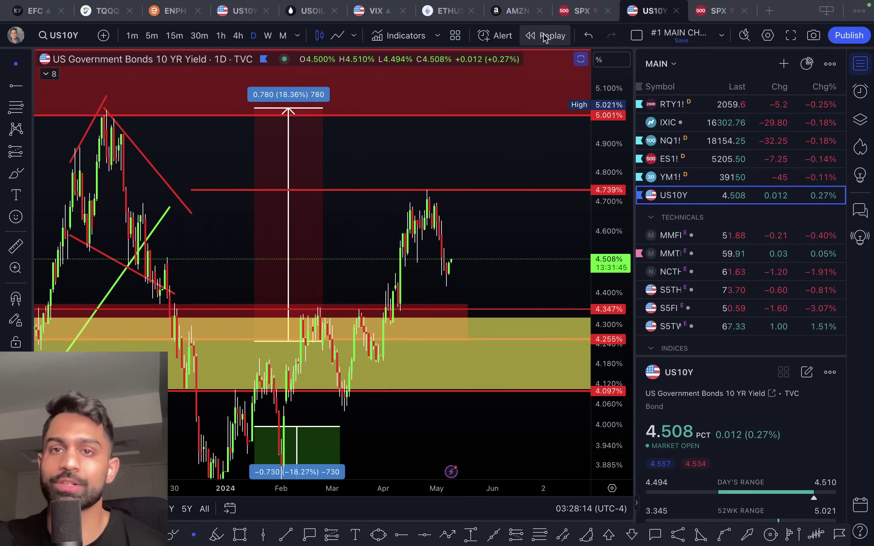
Step: Switch to TradingView and examine the SPX chart on the 30-minute interval, comparing recent candles with the 5188.89 and 5167.80 levels
{"action": "left_click", "coordinate": [95, 11]}
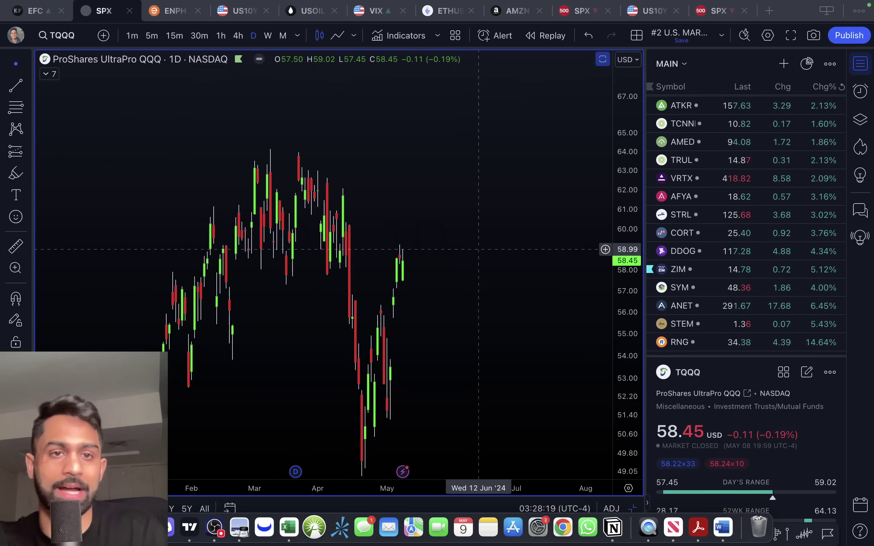
{"action": "left_click", "coordinate": [199, 35]}
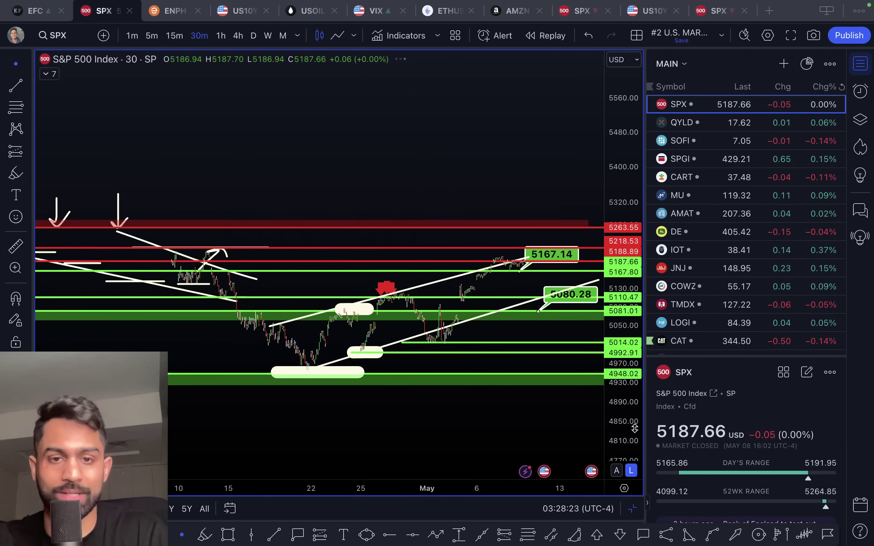
{"action": "left_click_drag", "start_coordinate": [519, 368], "coordinate": [474, 243]}
{"action": "scroll", "coordinate": [474, 243], "scroll_direction": "up", "scroll_amount": 10}
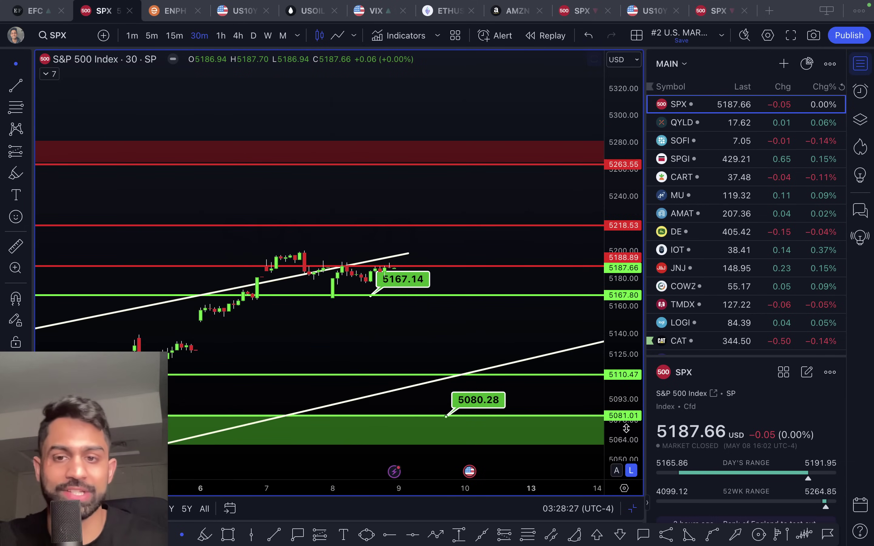
{"action": "left_click_drag", "start_coordinate": [423, 307], "coordinate": [439, 206]}
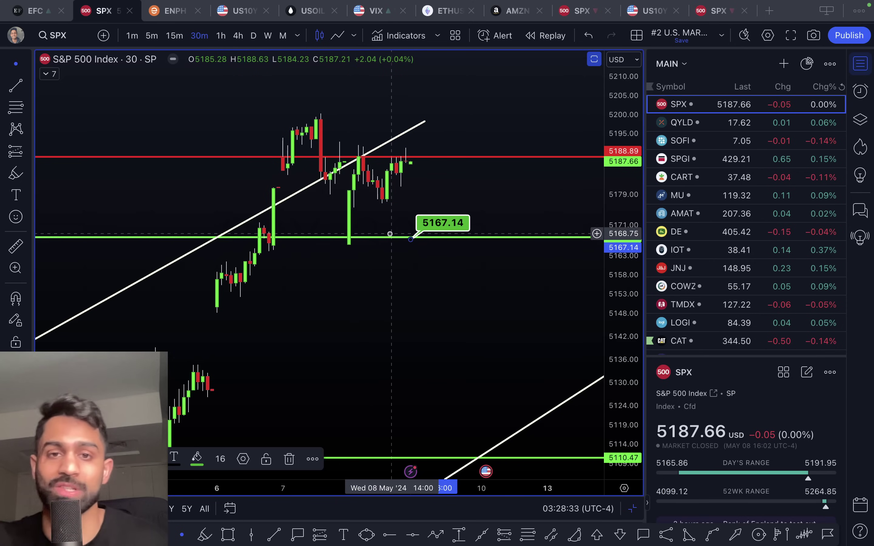
{"action": "scroll", "coordinate": [390, 203], "scroll_direction": "down", "scroll_amount": 1}
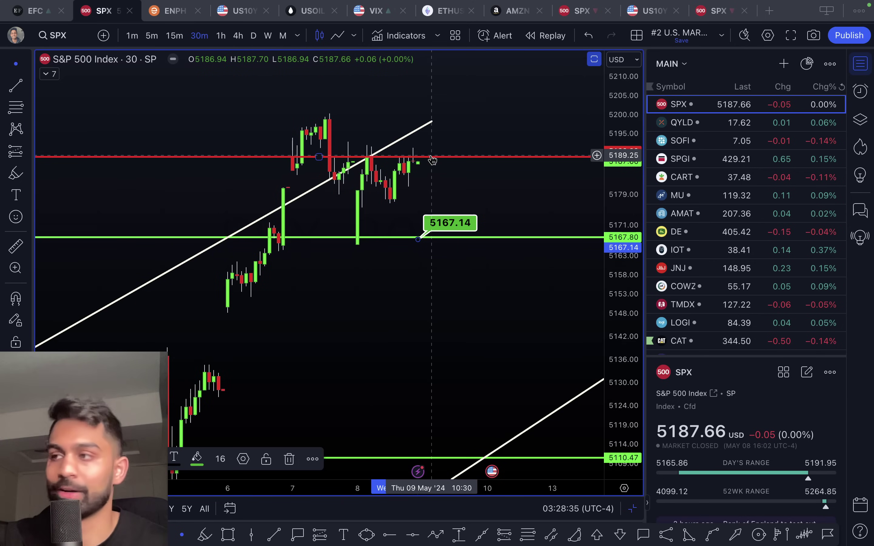
{"action": "left_click_drag", "start_coordinate": [433, 159], "coordinate": [476, 156]}
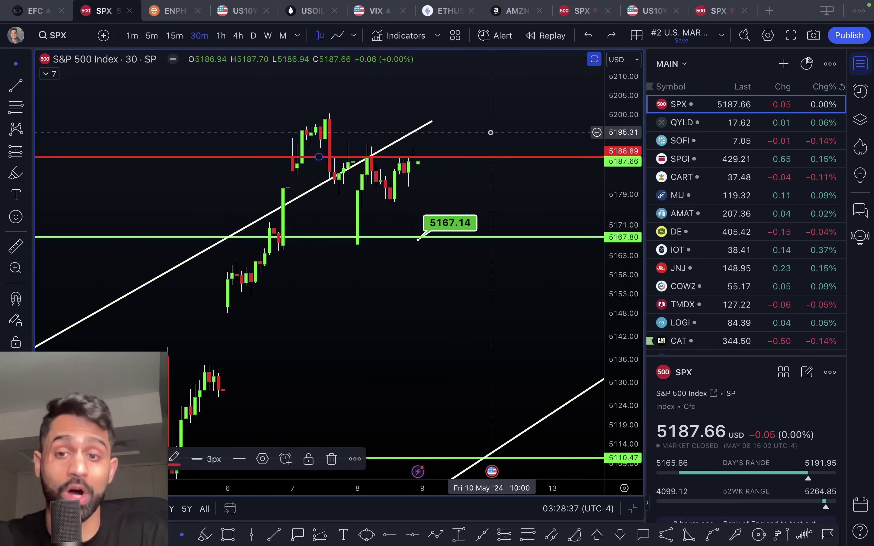
{"action": "key", "text": "ctrl+z"}
Step: Load the Nasdaq Composite (IXIC) and examine its rising channel, the 16469.53 resistance zone and the earlier rejections marked there
{"action": "type", "text": "IXIC"}
{"action": "key", "text": "Return"}
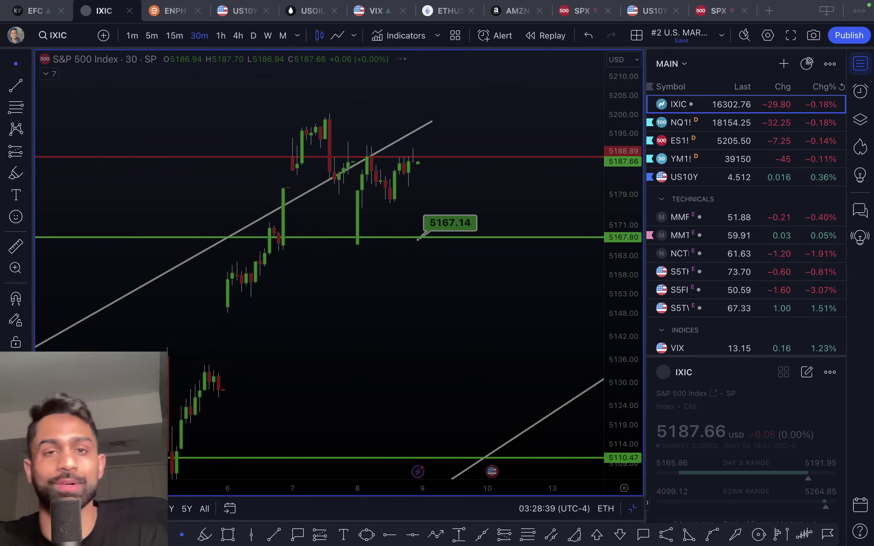
{"action": "scroll", "coordinate": [510, 273], "scroll_direction": "down", "scroll_amount": 3}
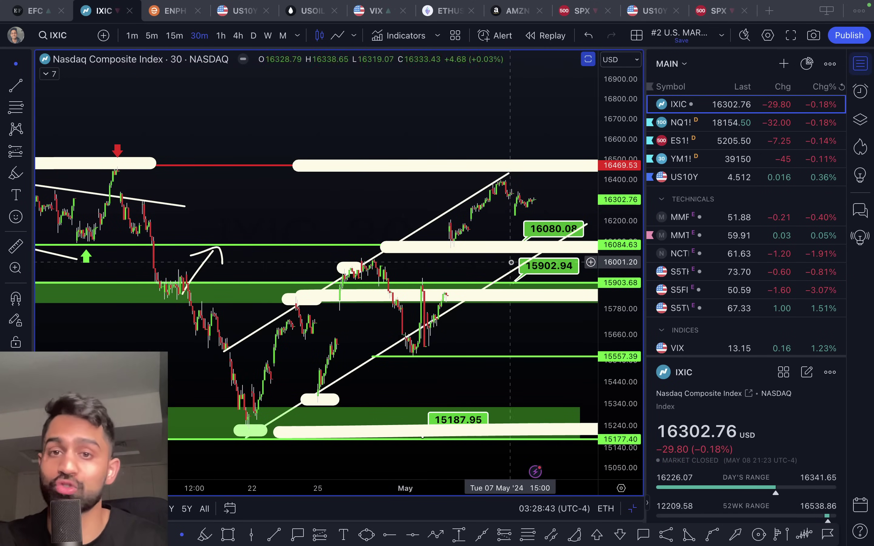
{"action": "left_click_drag", "start_coordinate": [511, 332], "coordinate": [412, 382]}
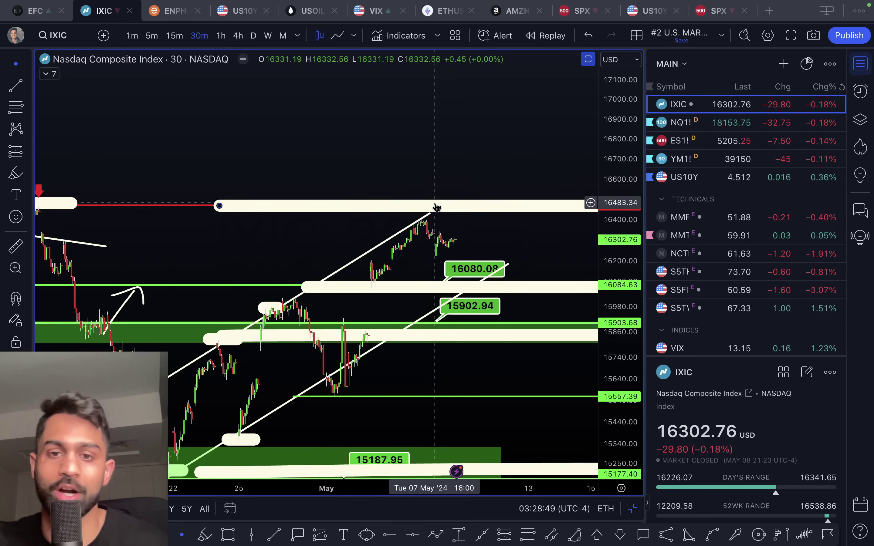
{"action": "left_click_drag", "start_coordinate": [473, 269], "coordinate": [561, 287]}
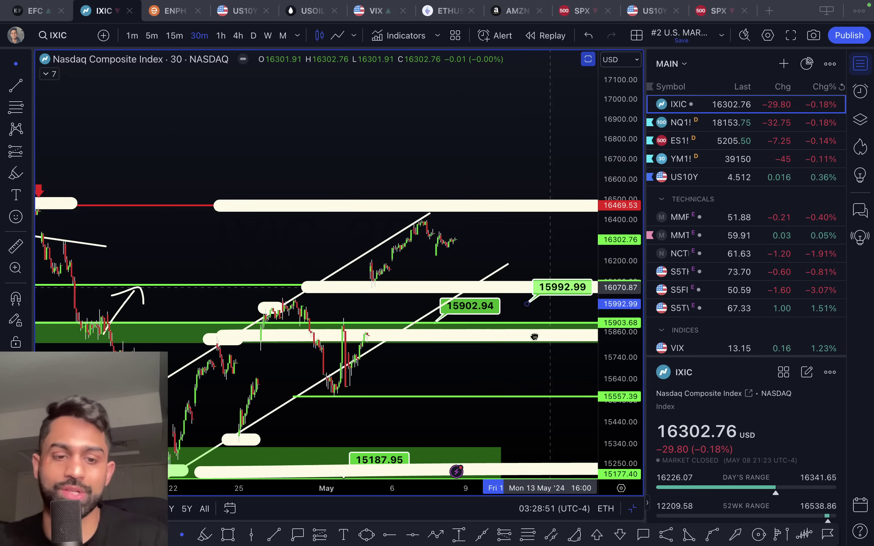
{"action": "key", "text": "super+z"}
{"action": "scroll", "coordinate": [499, 147], "scroll_direction": "left", "scroll_amount": 5}
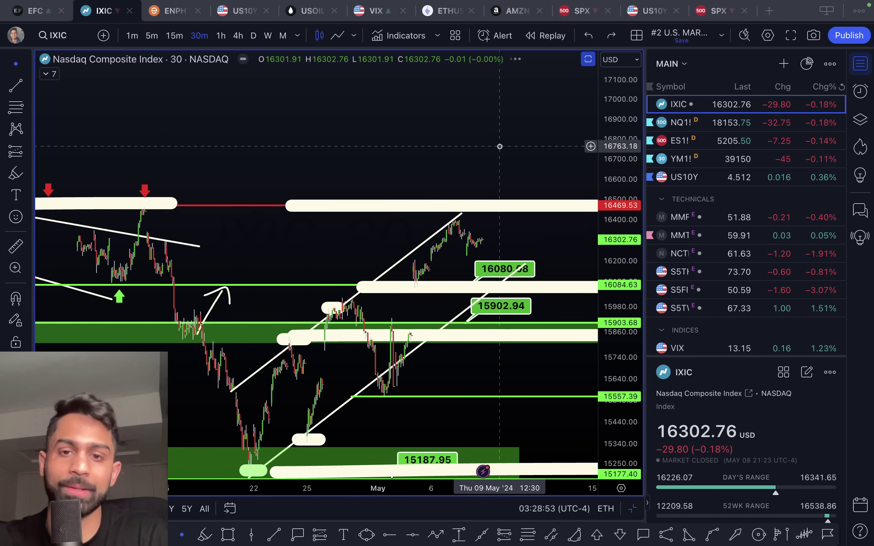
{"action": "scroll", "coordinate": [466, 130], "scroll_direction": "down", "scroll_amount": 3}
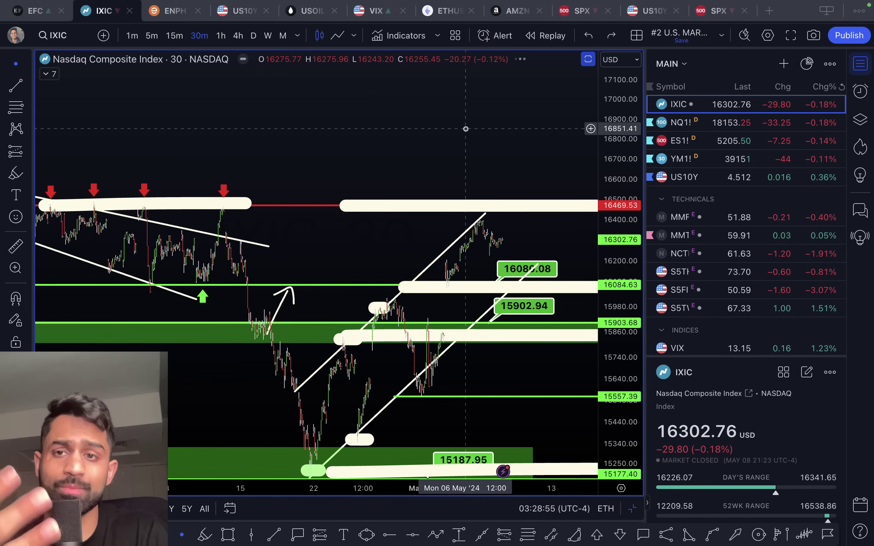
{"action": "scroll", "coordinate": [465, 128], "scroll_direction": "down", "scroll_amount": 3}
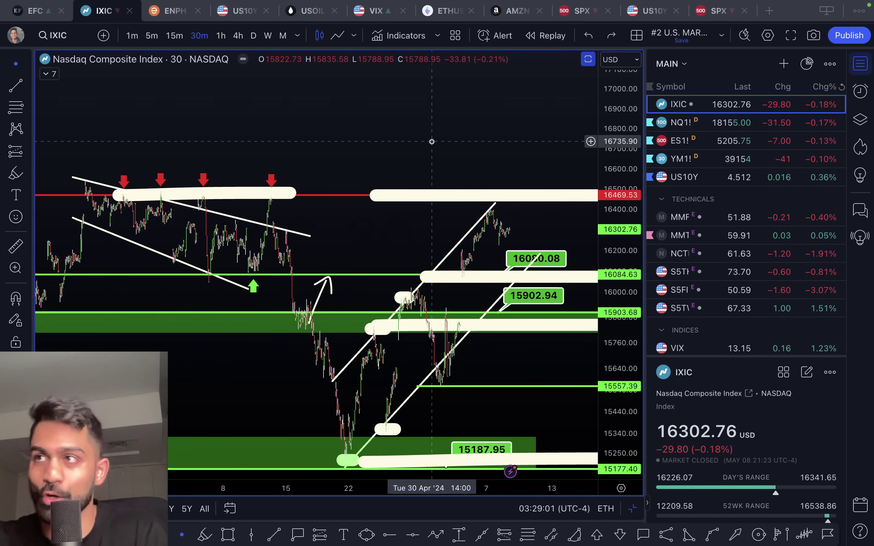
Step: Load AAPL in the first chart and examine the recent price gap, selecting the red downside range box between 171.38 and 163.24
{"action": "left_click", "coordinate": [66, 18]}
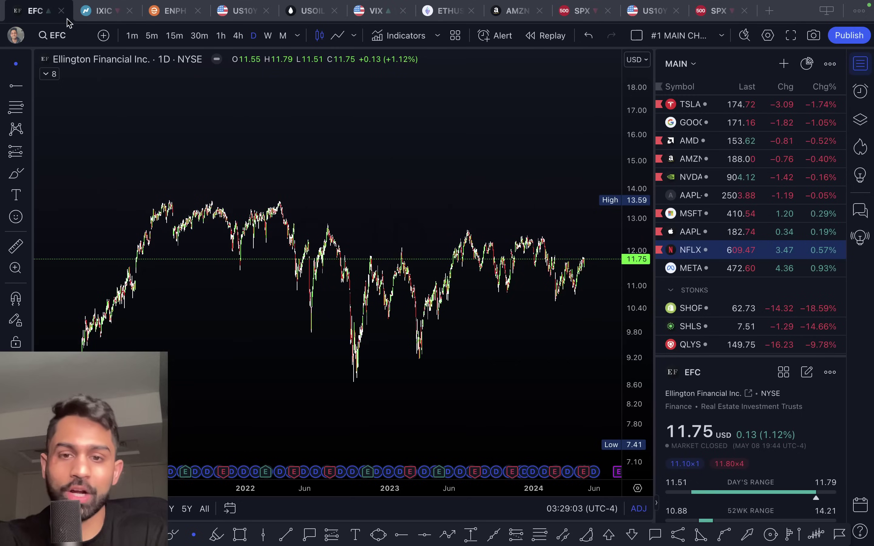
{"action": "type", "text": "AAPL"}
{"action": "key", "text": "Return"}
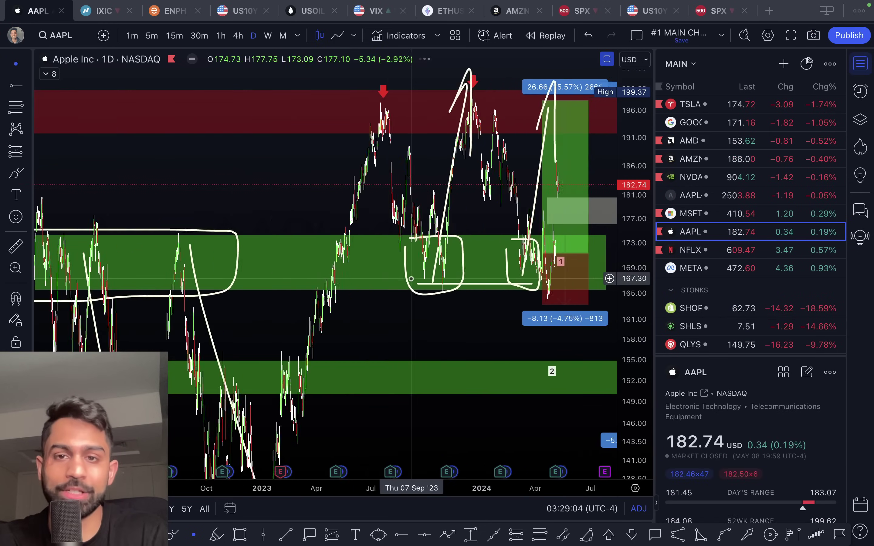
{"action": "scroll", "coordinate": [413, 330], "scroll_direction": "up", "scroll_amount": 10}
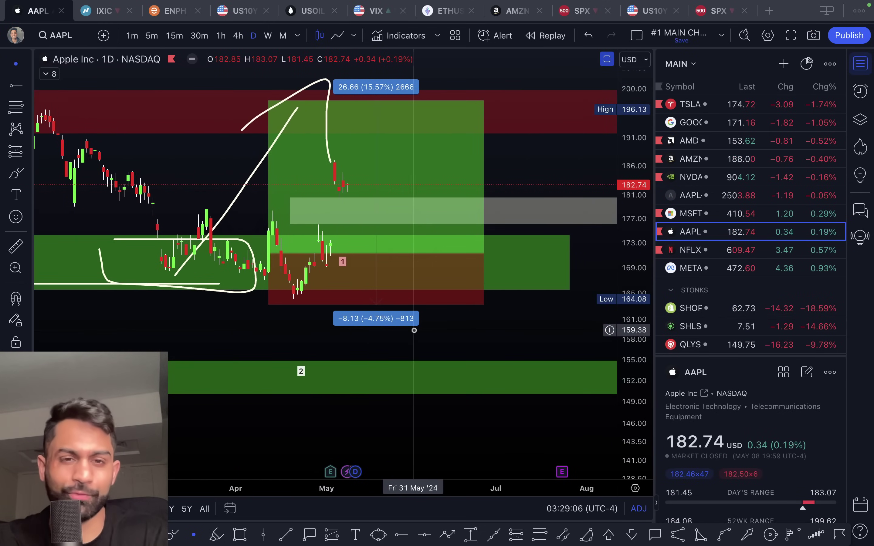
{"action": "left_click_drag", "start_coordinate": [468, 327], "coordinate": [491, 387]}
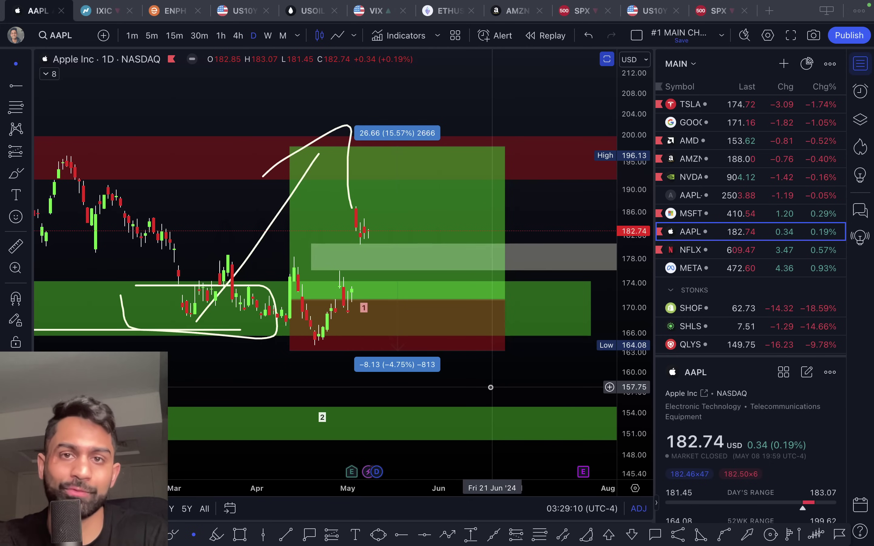
{"action": "scroll", "coordinate": [490, 387], "scroll_direction": "down", "scroll_amount": 5}
{"action": "left_click", "coordinate": [495, 339]}
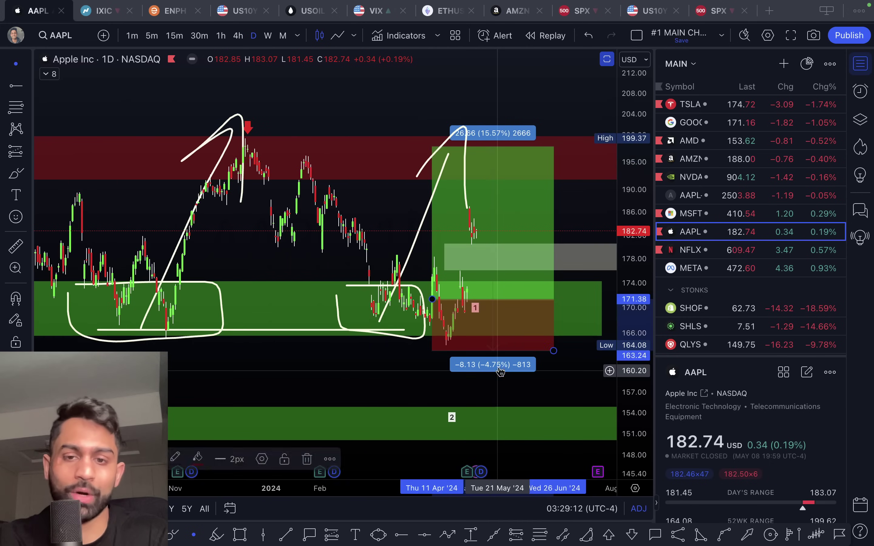